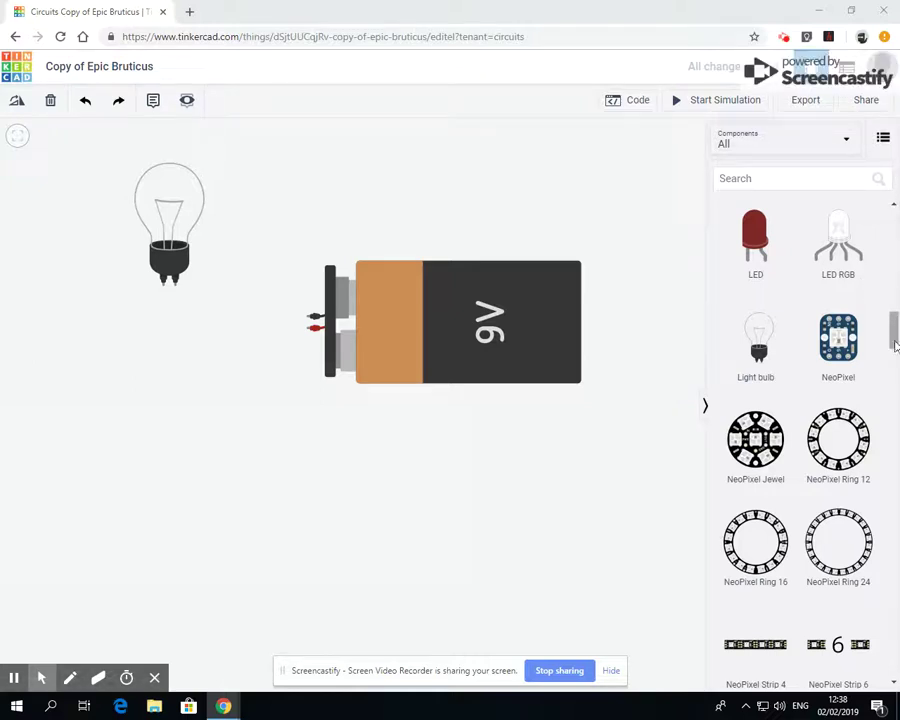
# Draw a wire from the bulb's terminal to the 9V battery's black negative terminal.
pyautogui.scroll(2, 890, 330)
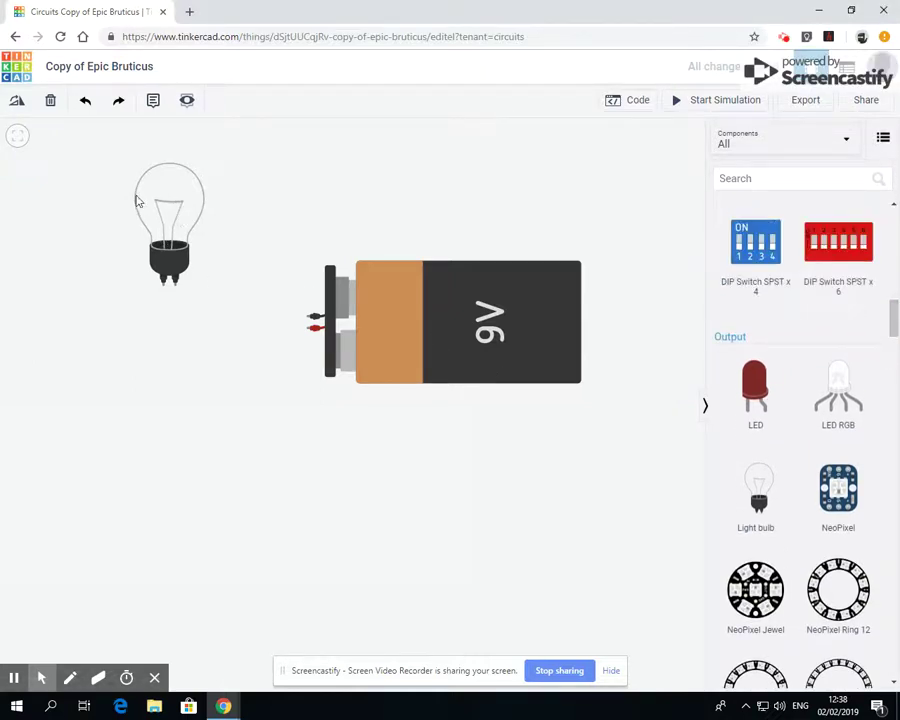
pyautogui.click(307, 318)
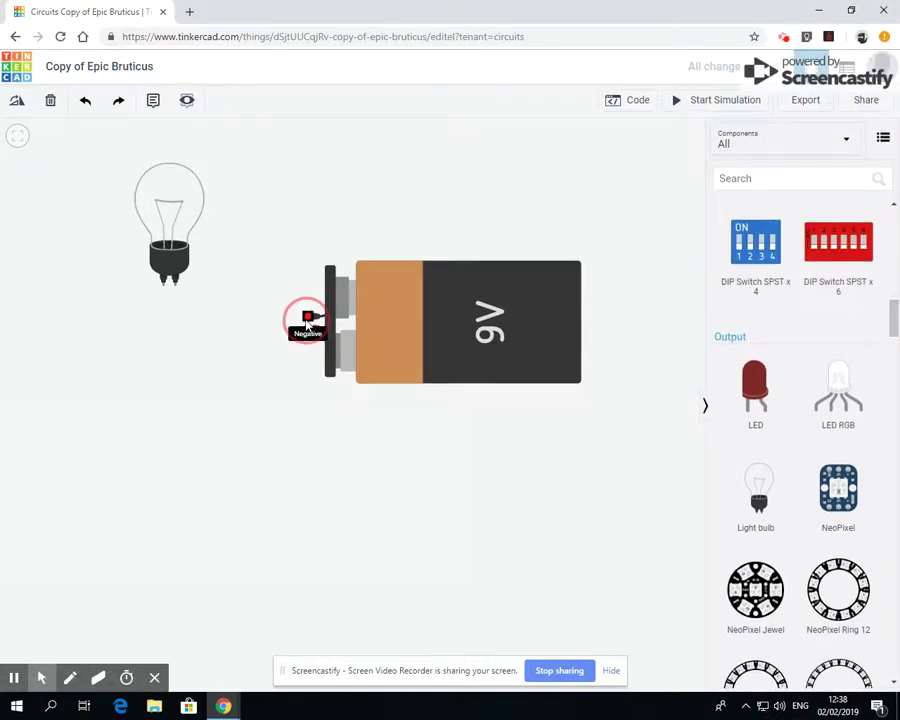
pyautogui.click(176, 286)
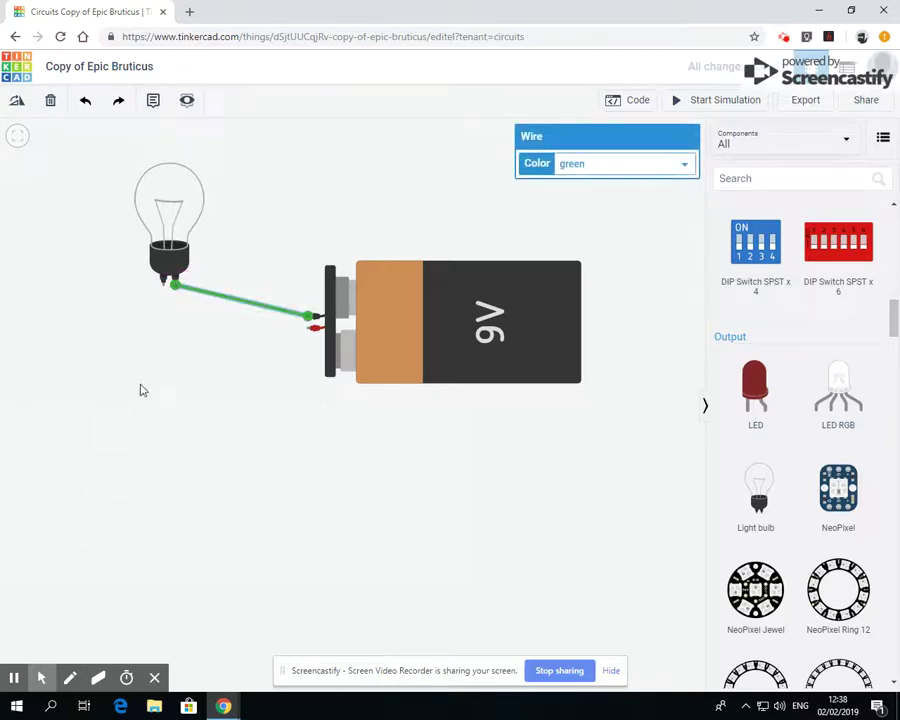
pyautogui.moveTo(893, 327); pyautogui.dragTo(893, 462)
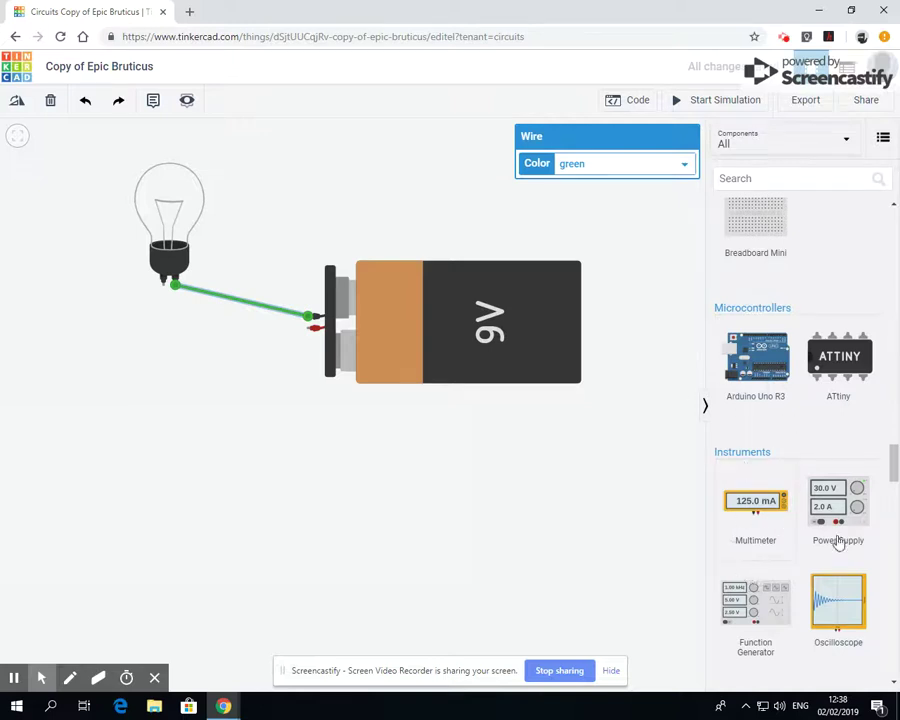
# Place a multimeter, wire it from battery positive to the bulb, and start the simulation.
pyautogui.moveTo(751, 514); pyautogui.dragTo(182, 482)
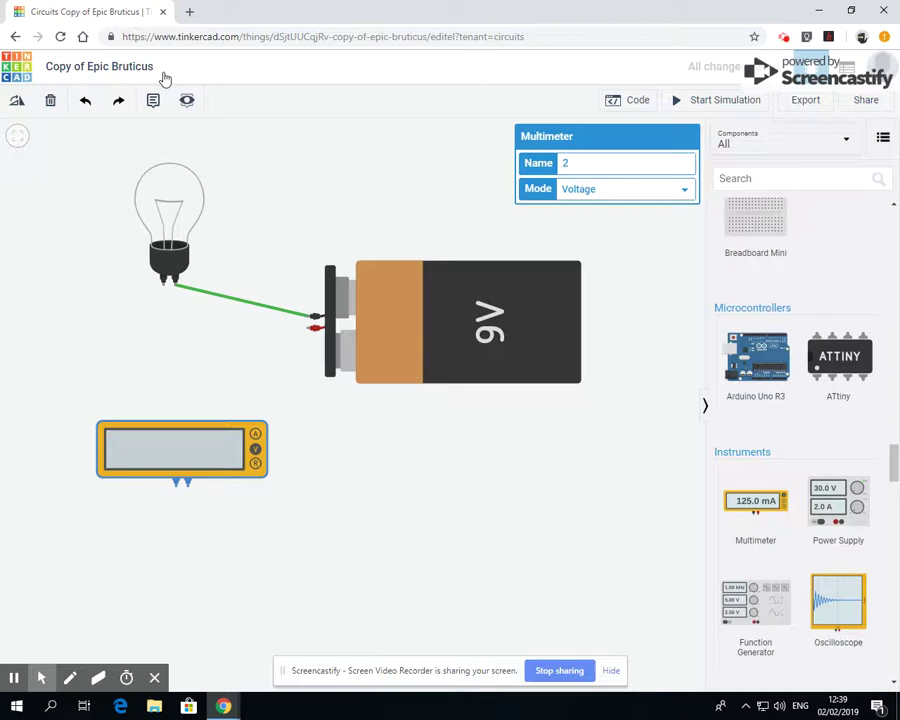
pyautogui.click(310, 330)
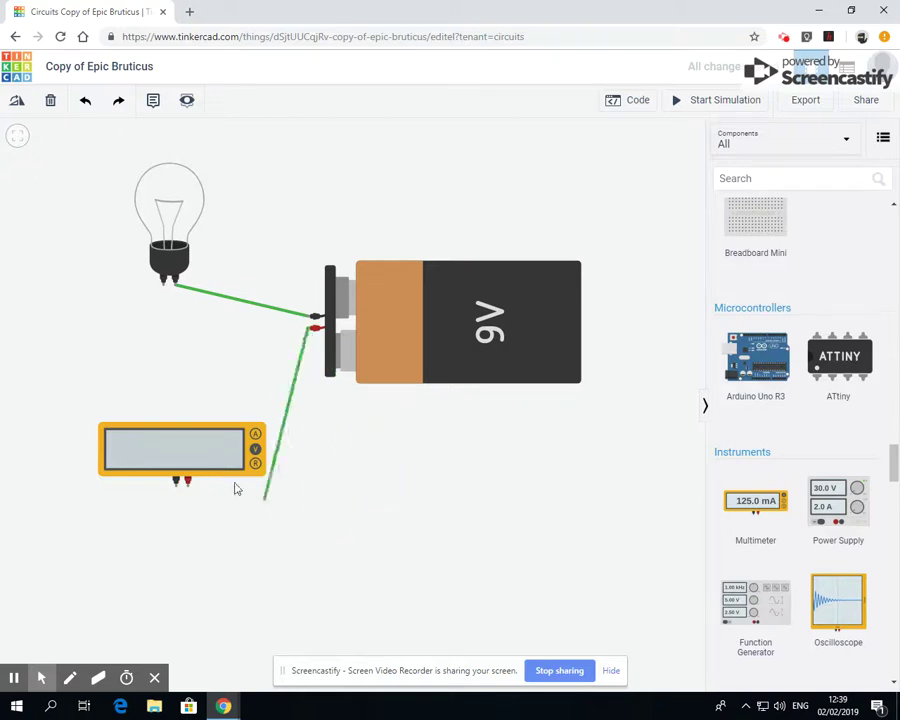
pyautogui.click(188, 484)
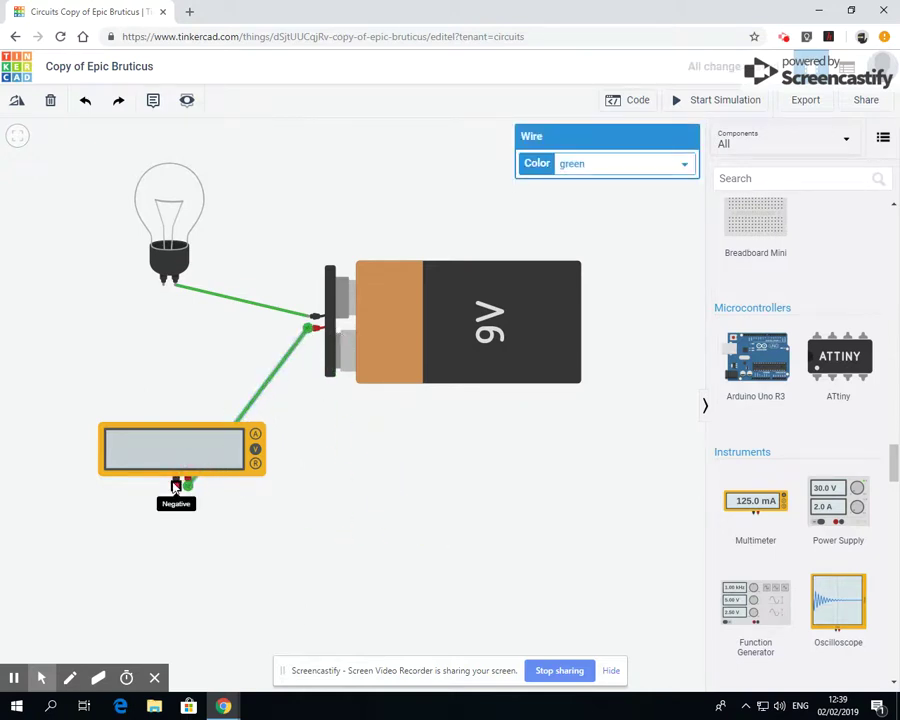
pyautogui.click(175, 483)
pyautogui.click(163, 287)
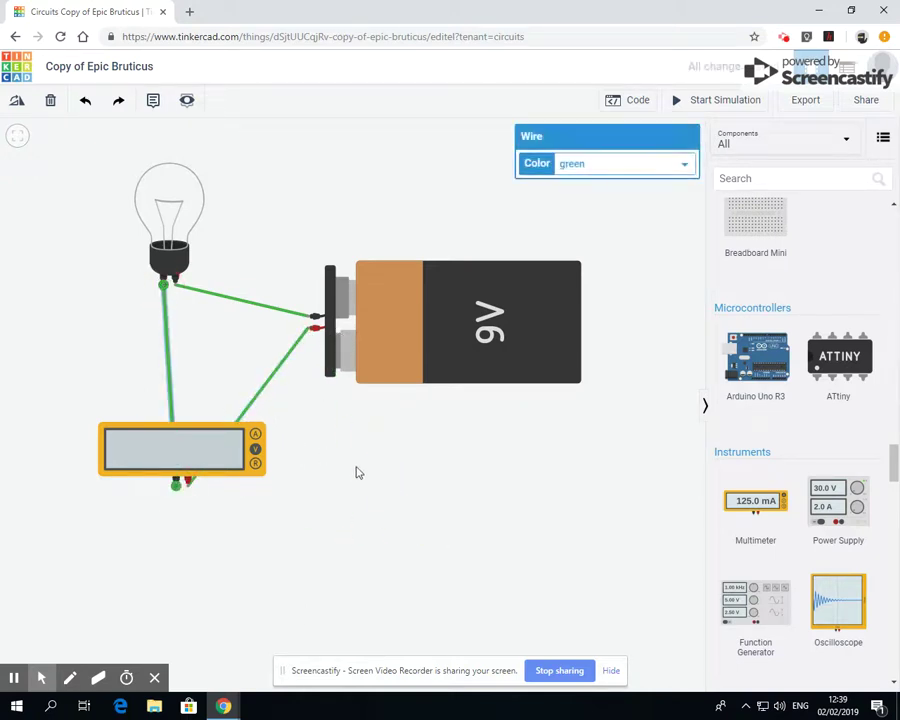
pyautogui.click(357, 471)
pyautogui.click(718, 107)
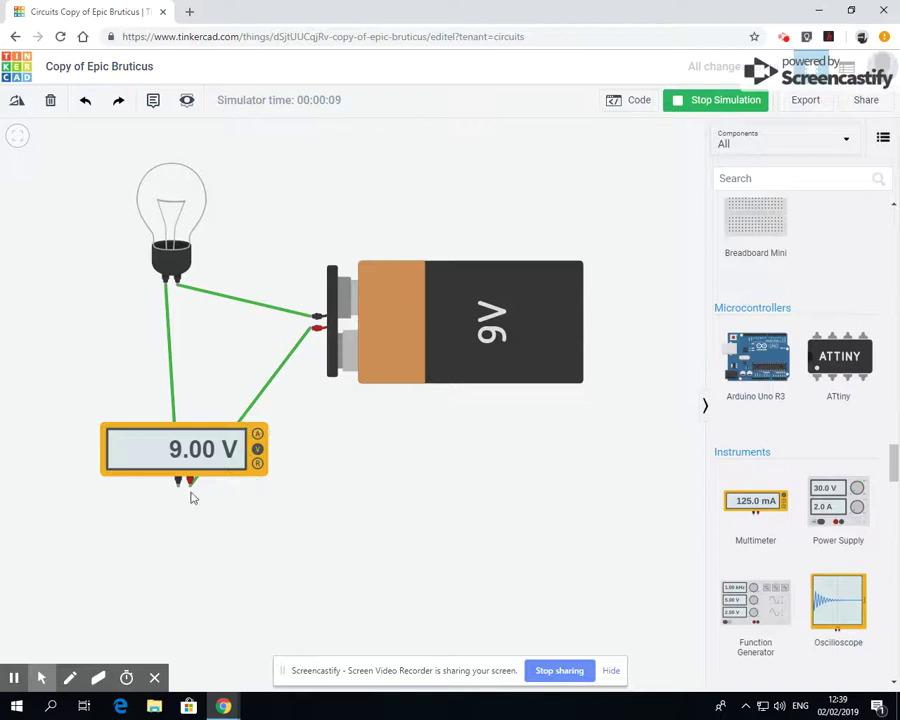
# Toggle the multimeter between current (182 mA) and voltage (9.00 V), then stop the simulation.
pyautogui.click(259, 432)
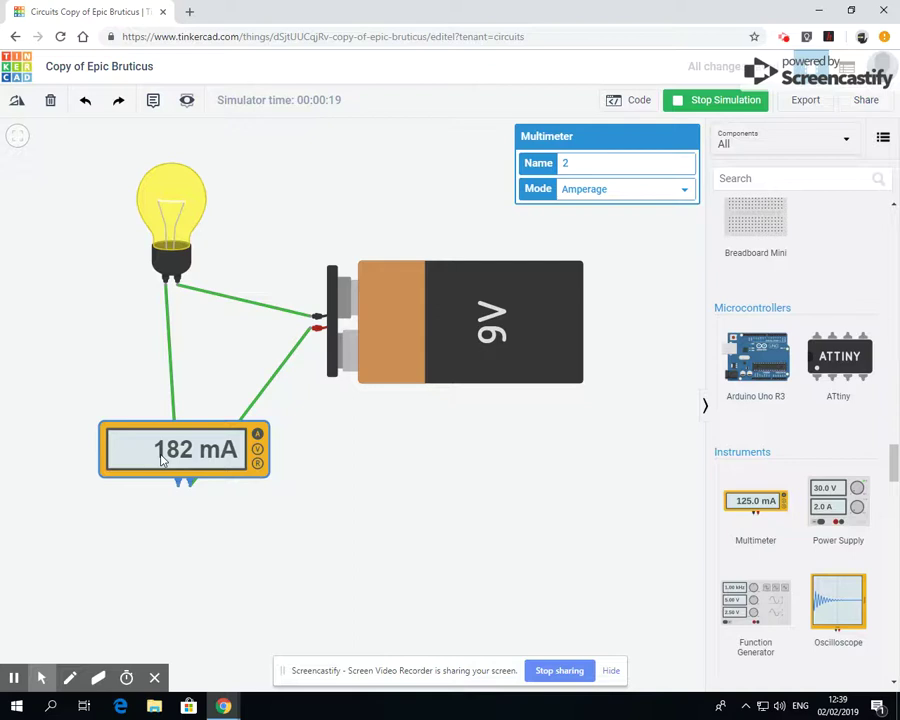
pyautogui.click(256, 448)
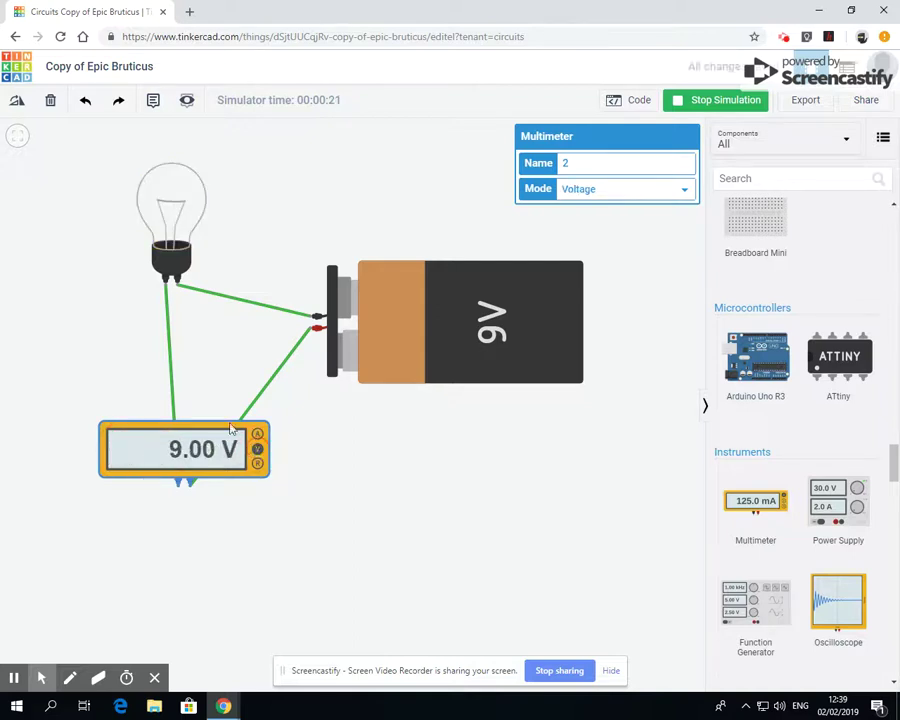
pyautogui.click(222, 393)
pyautogui.click(258, 436)
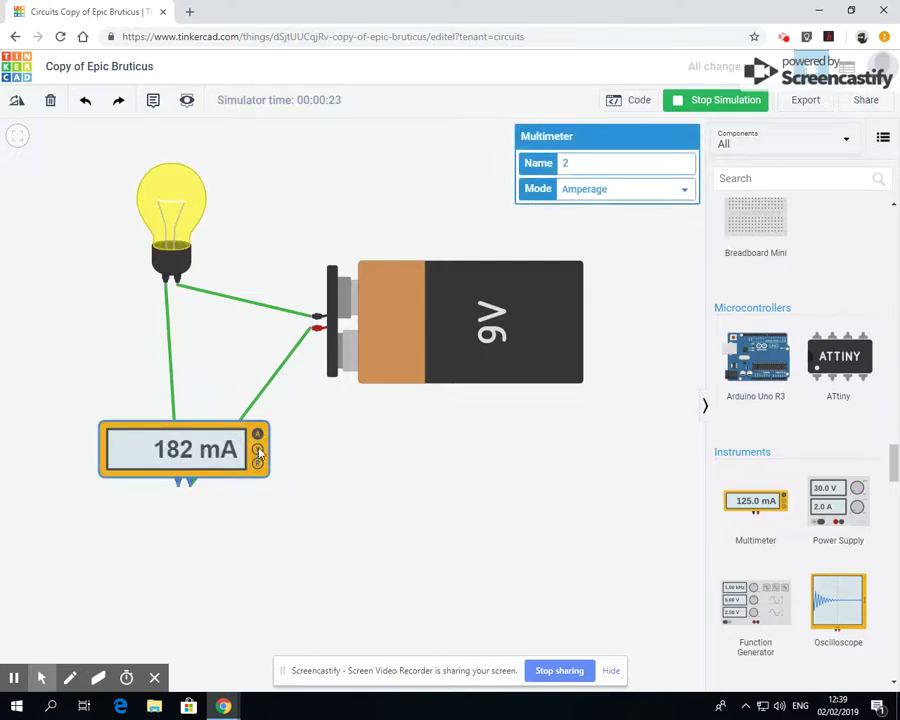
pyautogui.click(259, 449)
pyautogui.click(420, 471)
pyautogui.click(700, 99)
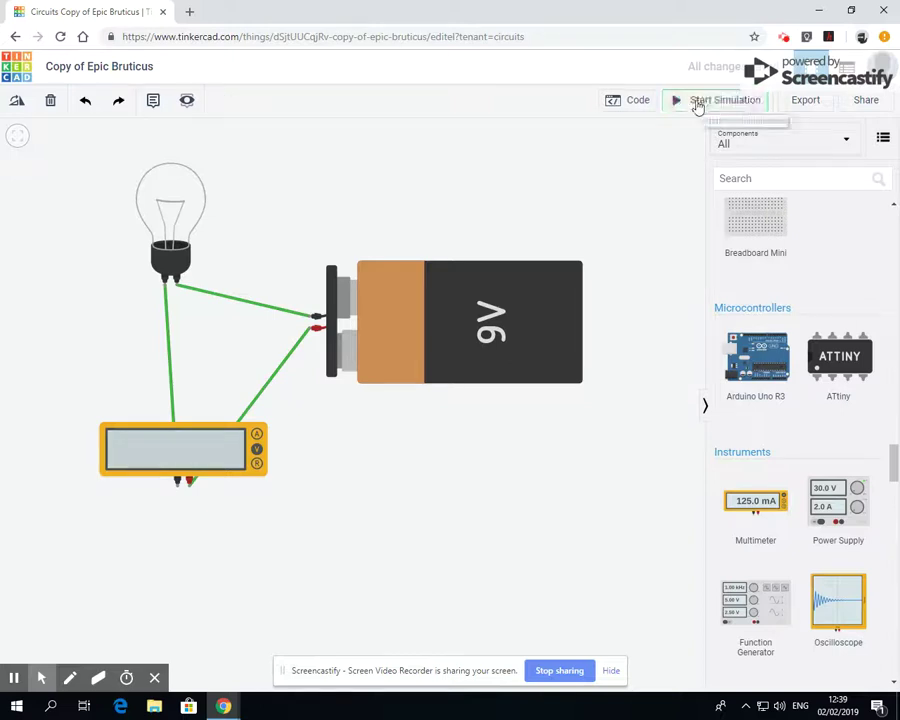
# Delete the battery-to-meter wire and wire a second bulb from battery positive to the multimeter probe.
pyautogui.click(283, 370)
pyautogui.press('Delete')
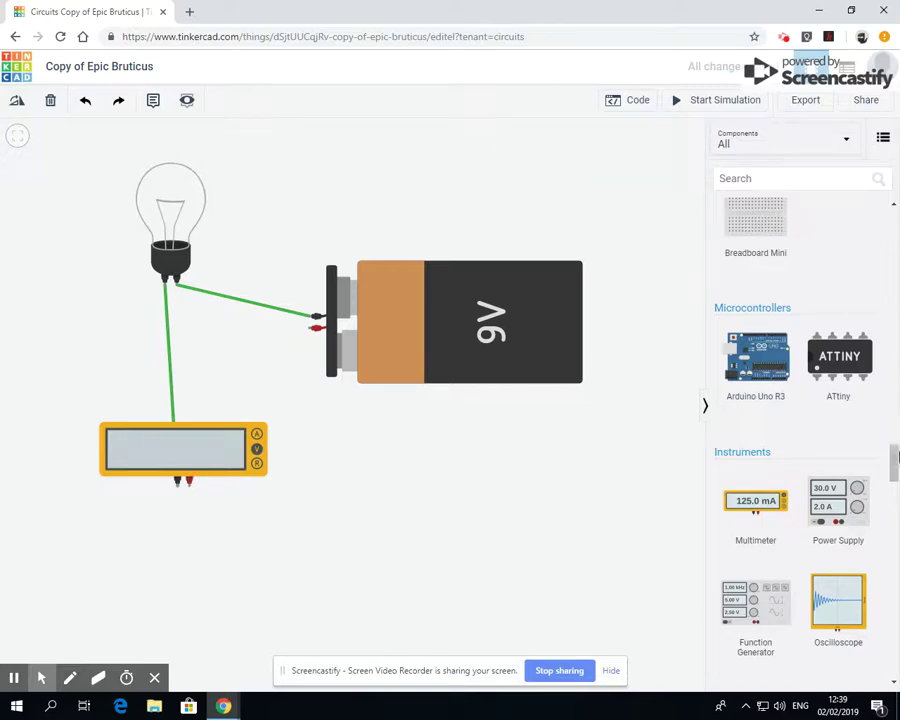
pyautogui.scroll(15, 885, 452)
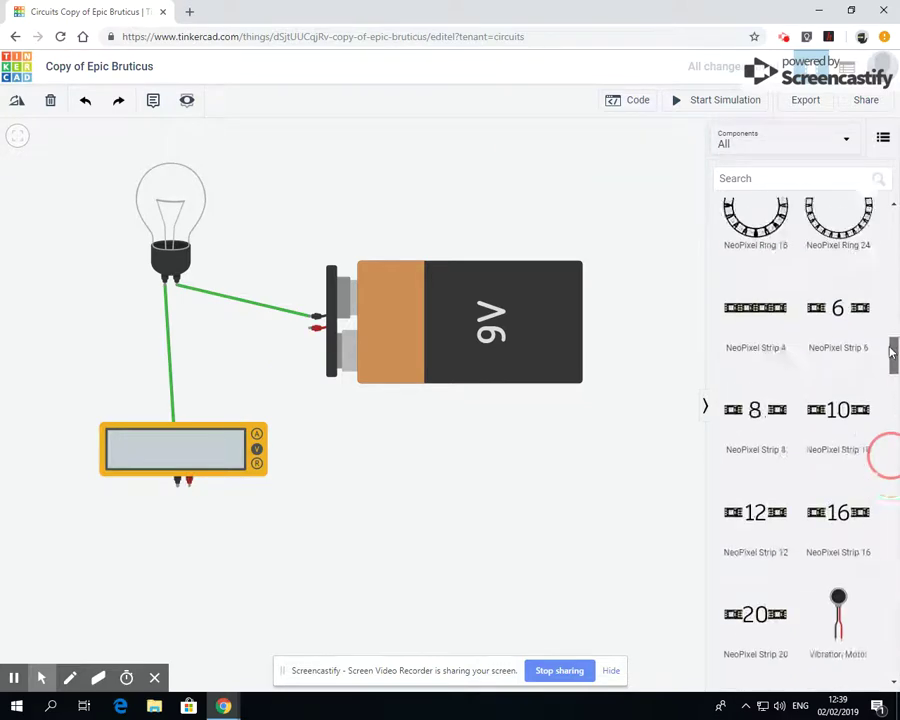
pyautogui.moveTo(756, 472); pyautogui.dragTo(360, 528)
pyautogui.click(312, 331)
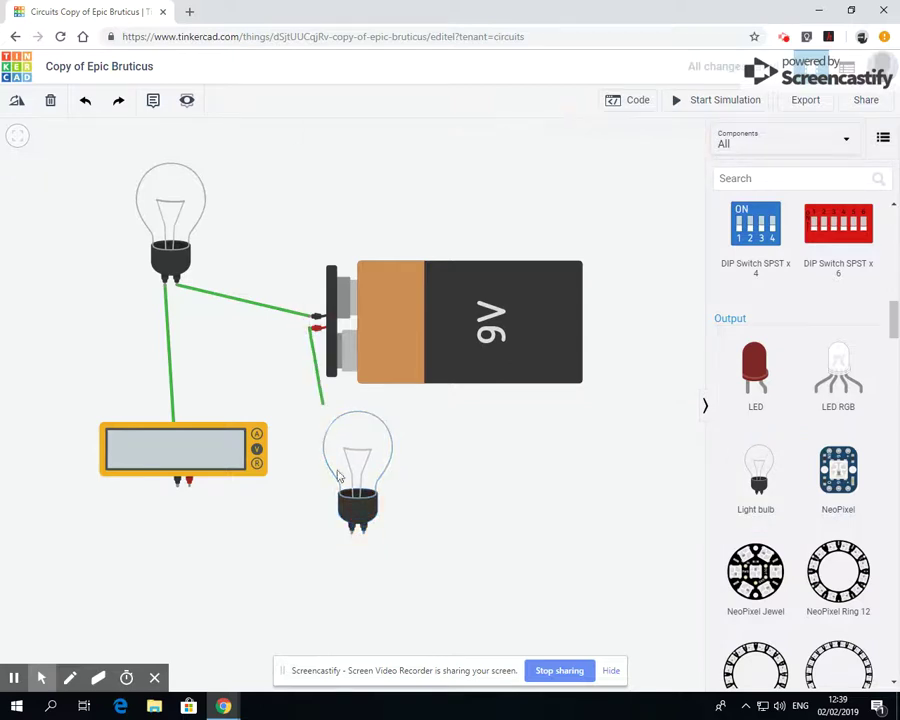
pyautogui.click(362, 533)
pyautogui.click(353, 535)
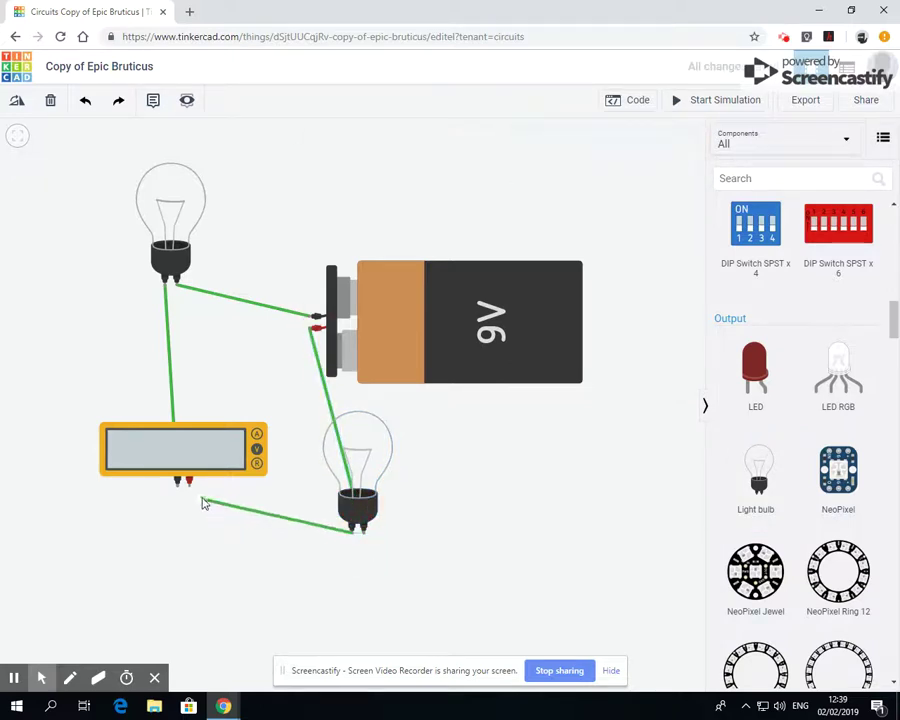
pyautogui.click(190, 490)
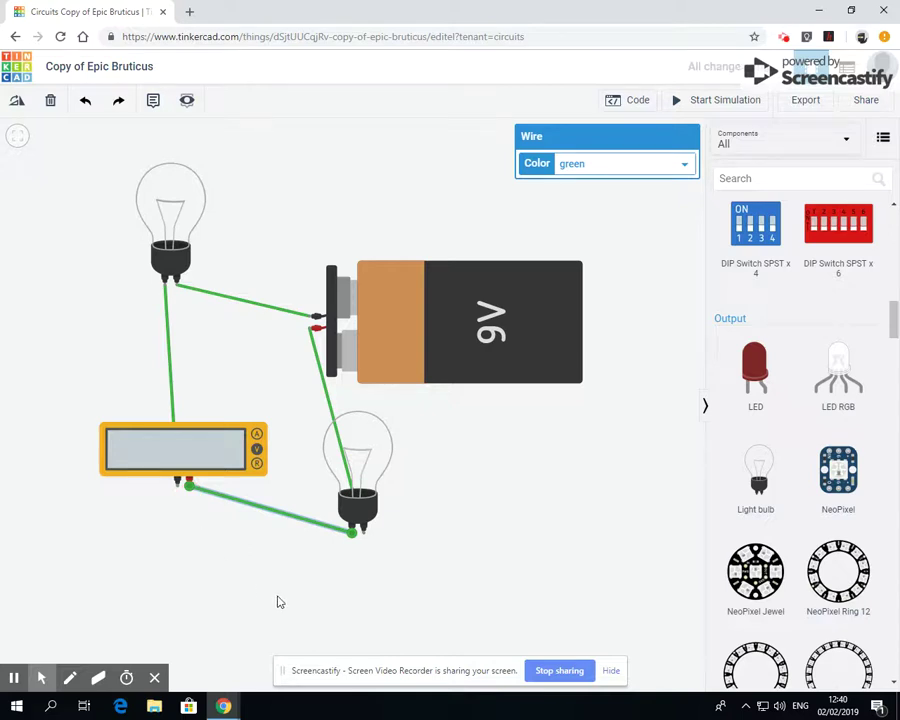
# Redraw the lower bulb's wire to the multimeter probe and reposition the bulb below the battery.
pyautogui.click(280, 510)
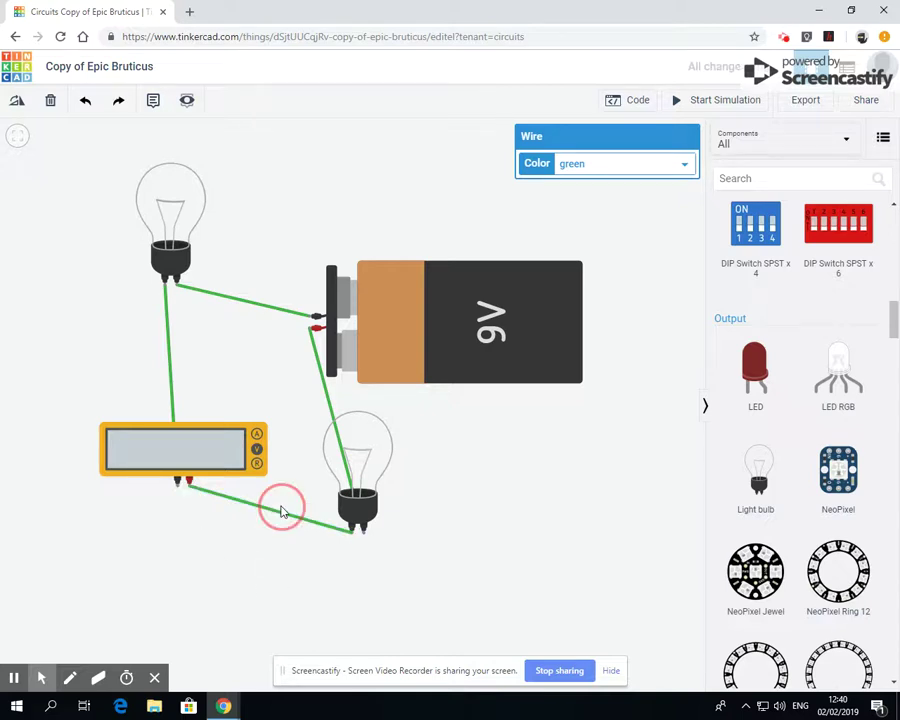
pyautogui.click(282, 513)
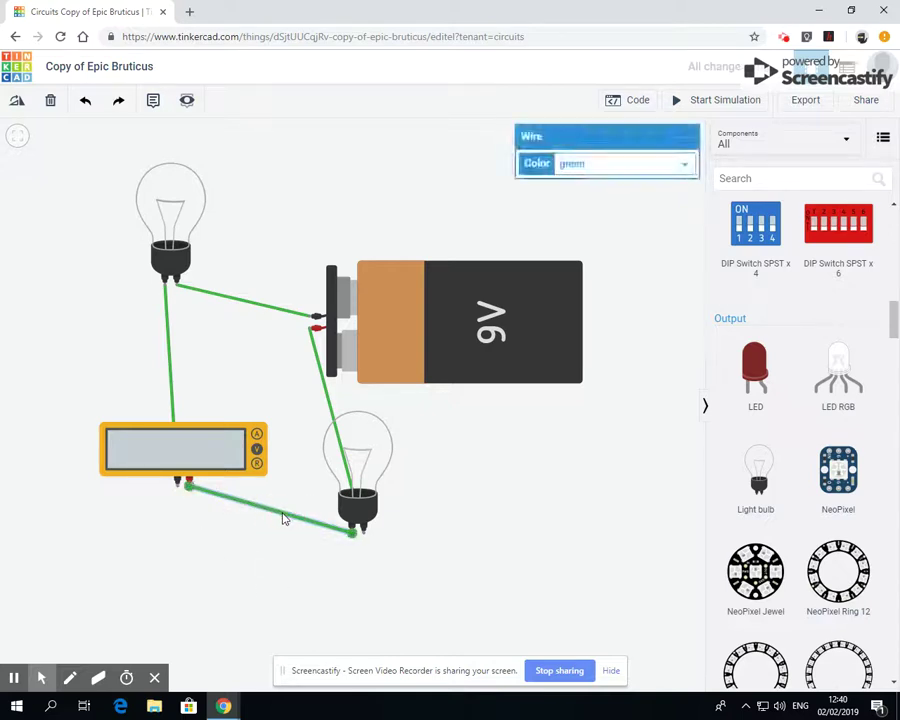
pyautogui.press('Delete')
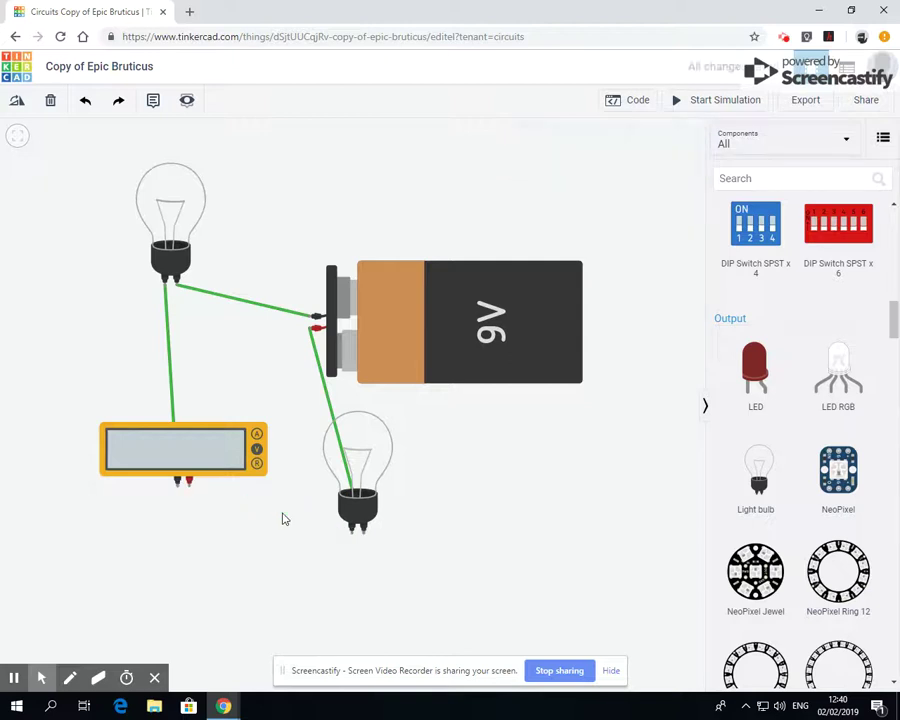
pyautogui.moveTo(357, 470); pyautogui.dragTo(467, 444)
pyautogui.click(465, 503)
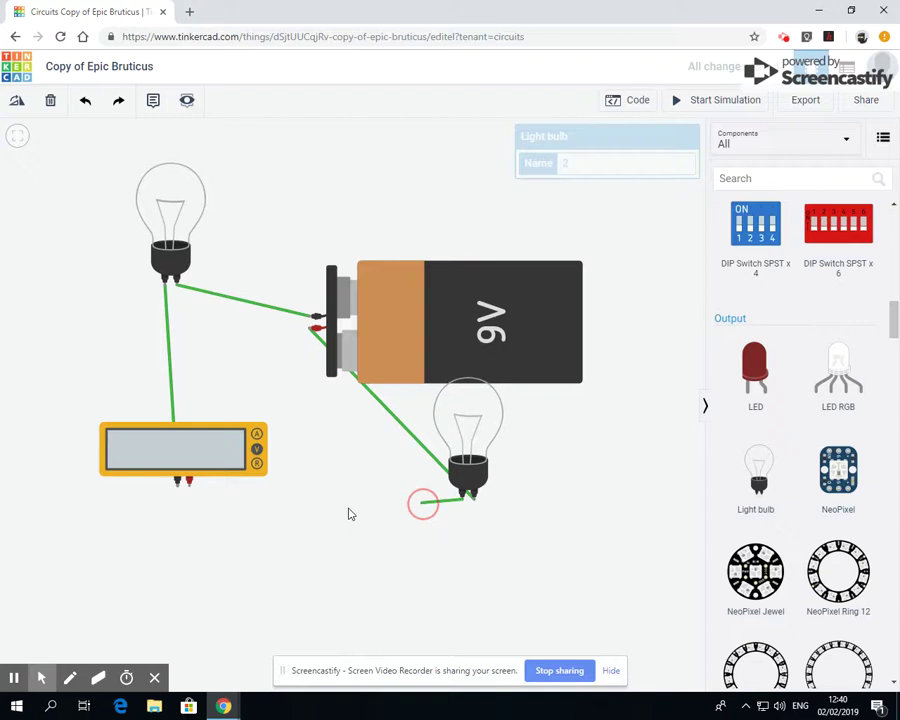
pyautogui.click(190, 485)
pyautogui.moveTo(485, 428); pyautogui.dragTo(392, 476)
pyautogui.click(598, 372)
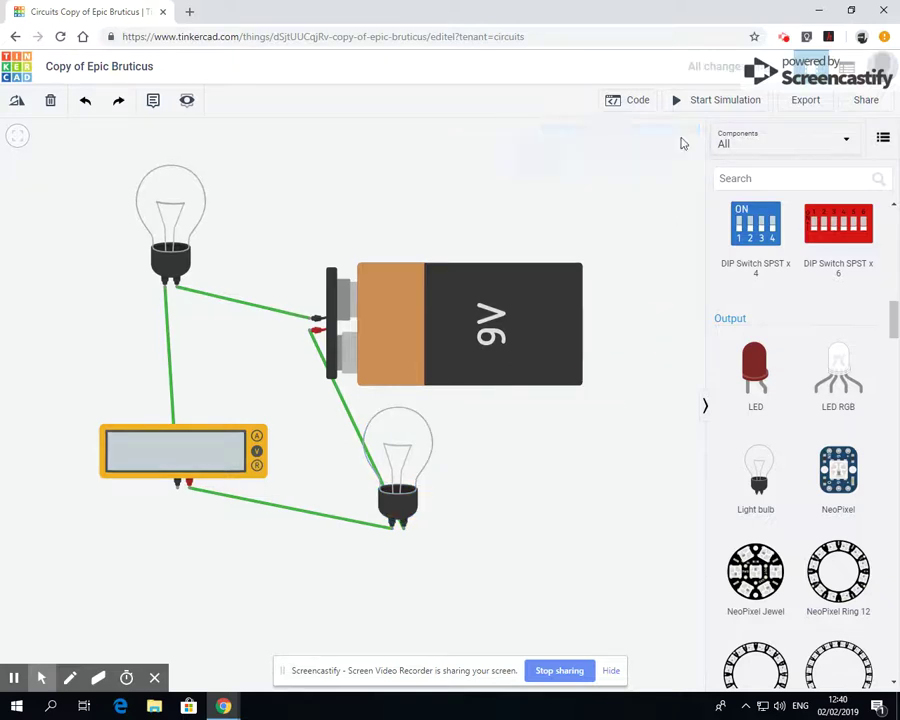
# Run the simulation with the multimeter on amperage, reading 92.3 mA with both bulbs lit.
pyautogui.click(700, 100)
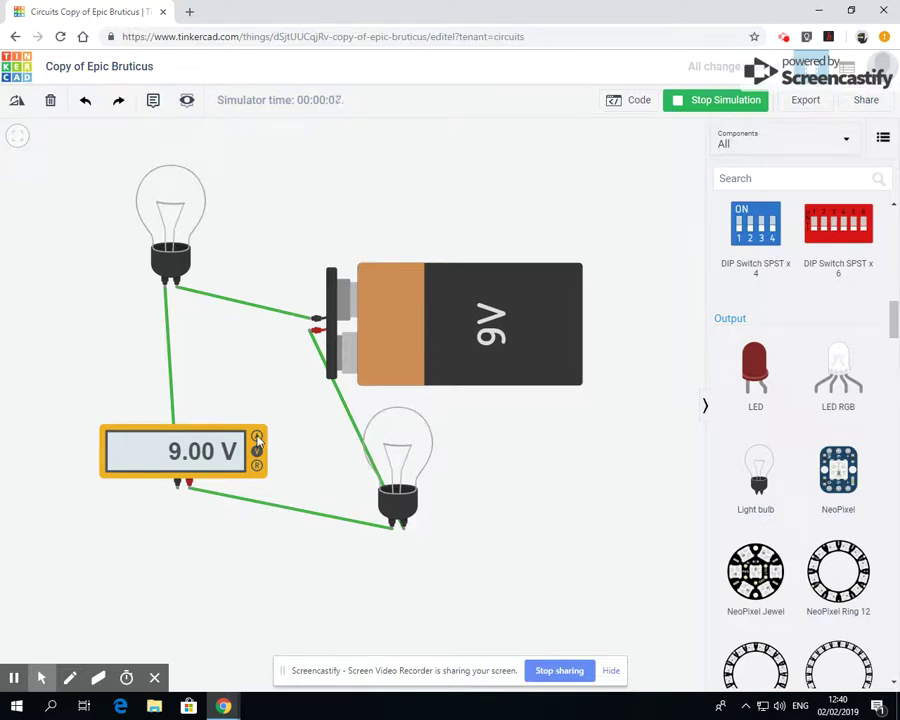
pyautogui.click(258, 436)
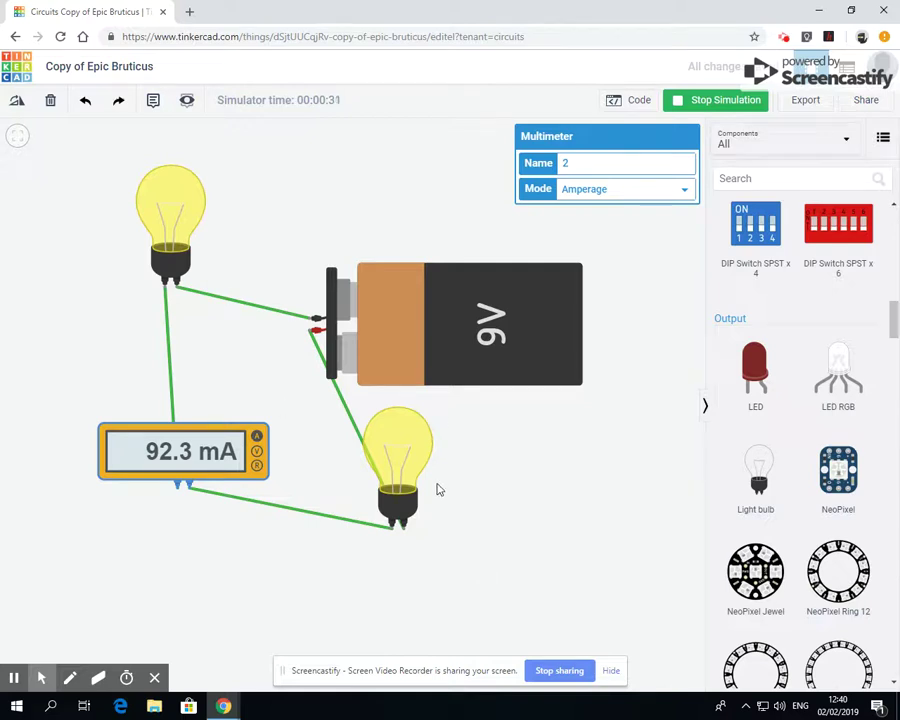
# Add a third bulb at lower left, wired between the right bulb and the multimeter.
pyautogui.click(729, 100)
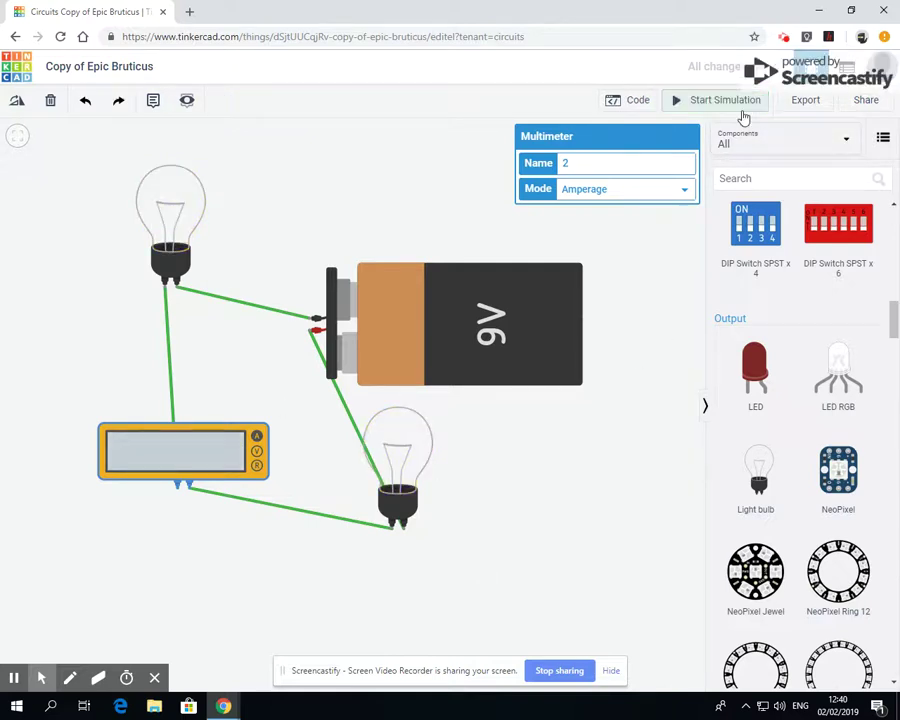
pyautogui.moveTo(783, 450); pyautogui.dragTo(88, 593)
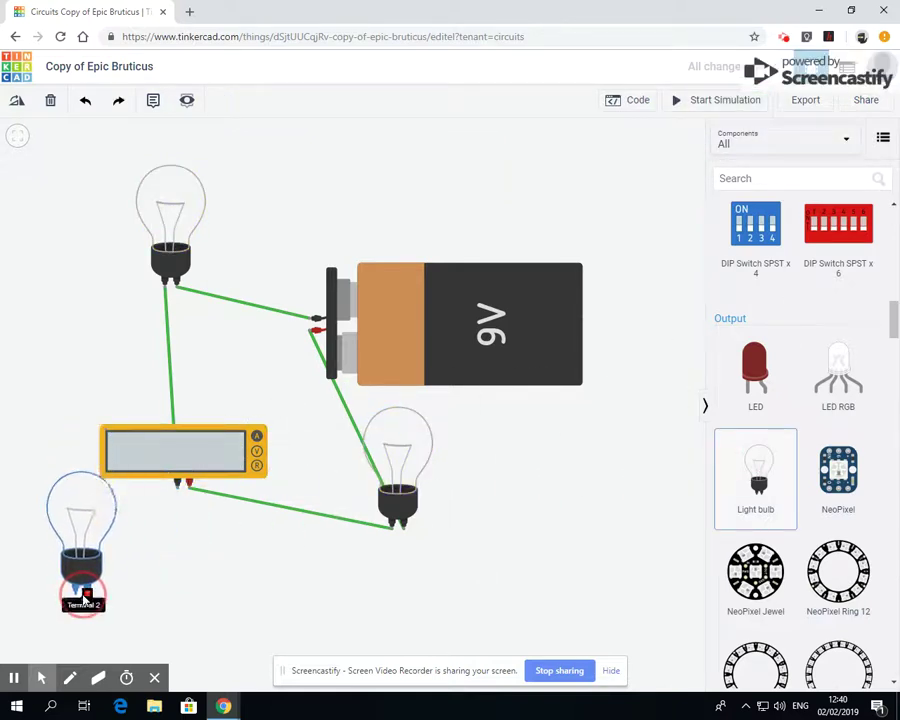
pyautogui.click(227, 496)
pyautogui.press('Delete')
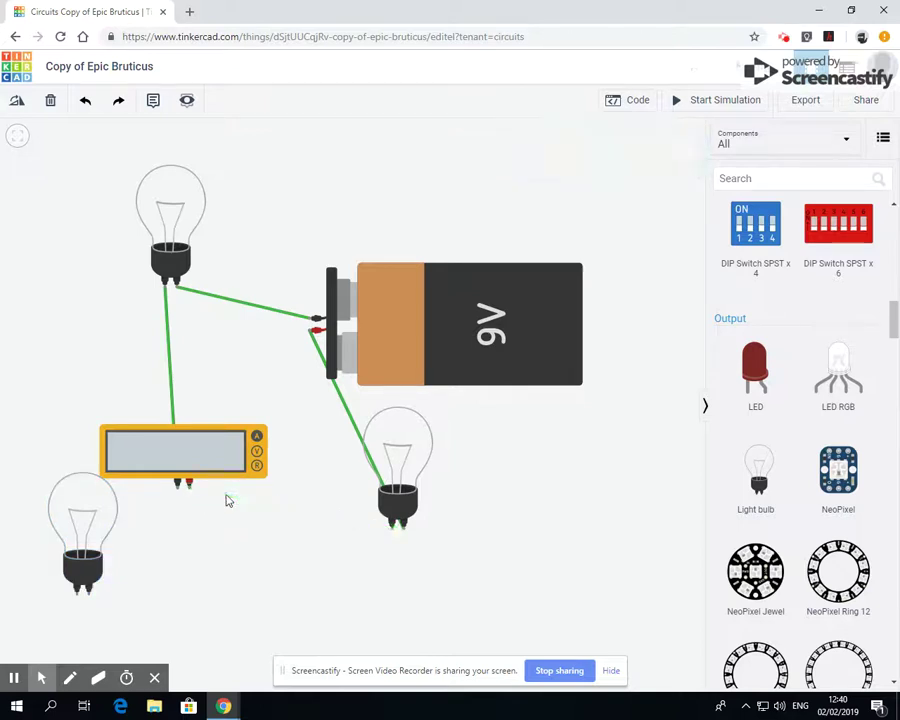
pyautogui.click(392, 527)
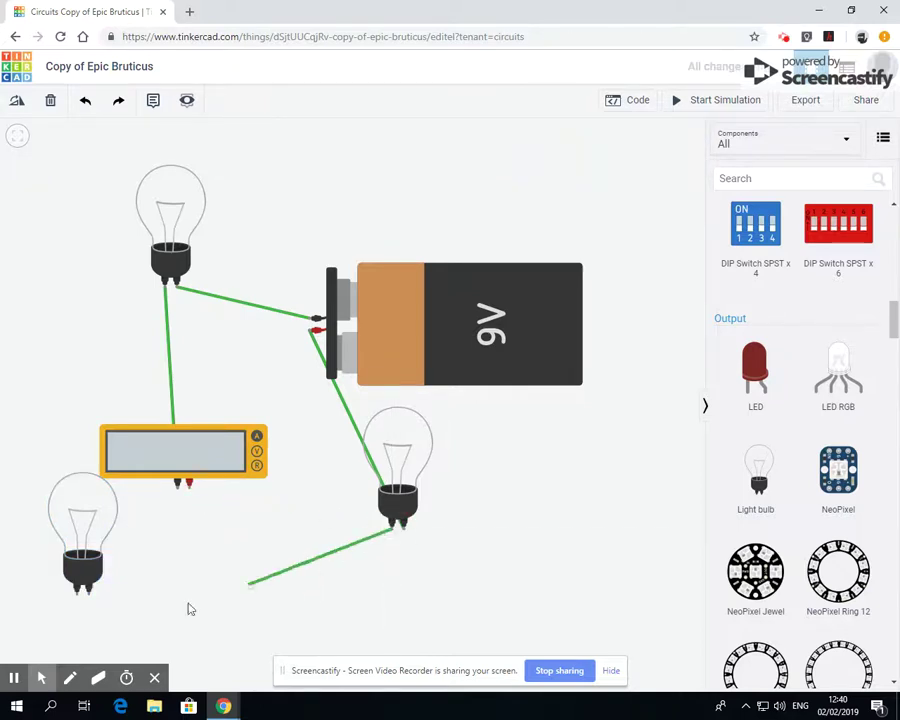
pyautogui.click(88, 594)
pyautogui.click(80, 590)
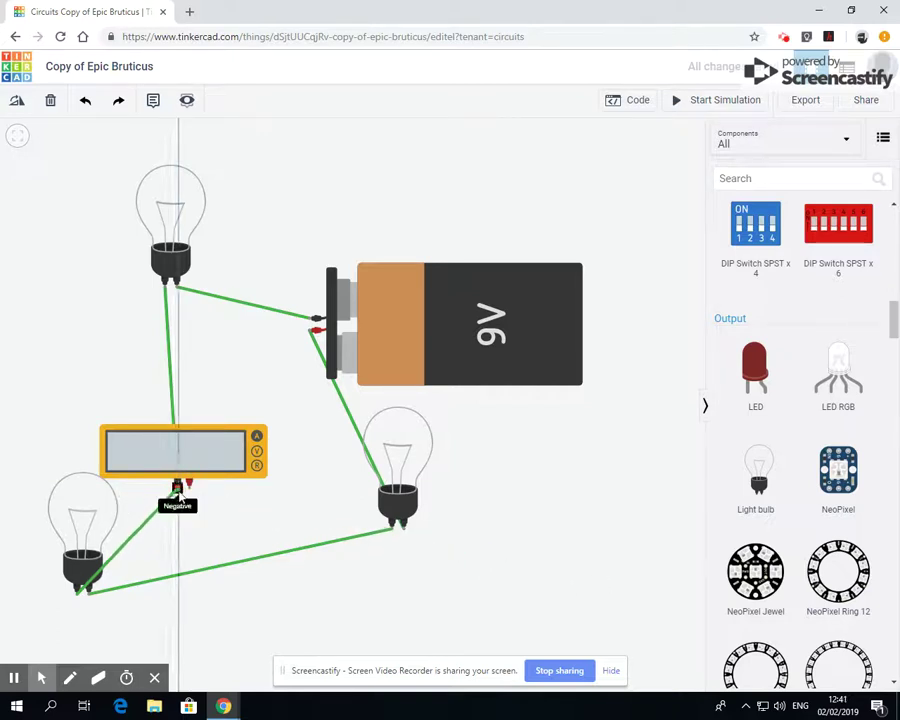
pyautogui.click(178, 488)
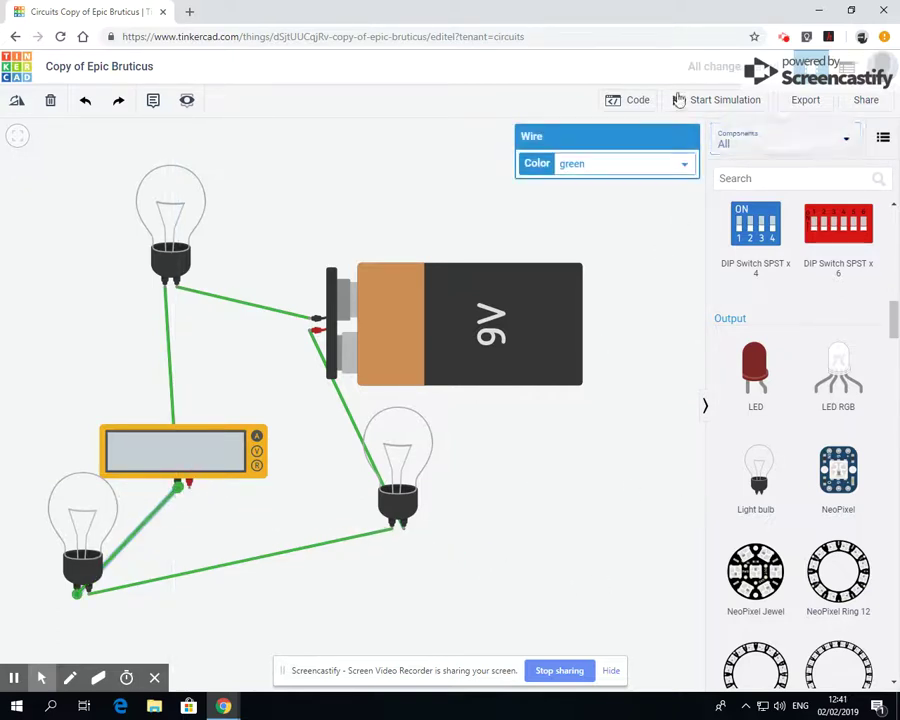
# Run the simulation with the multimeter set to measure current.
pyautogui.click(742, 108)
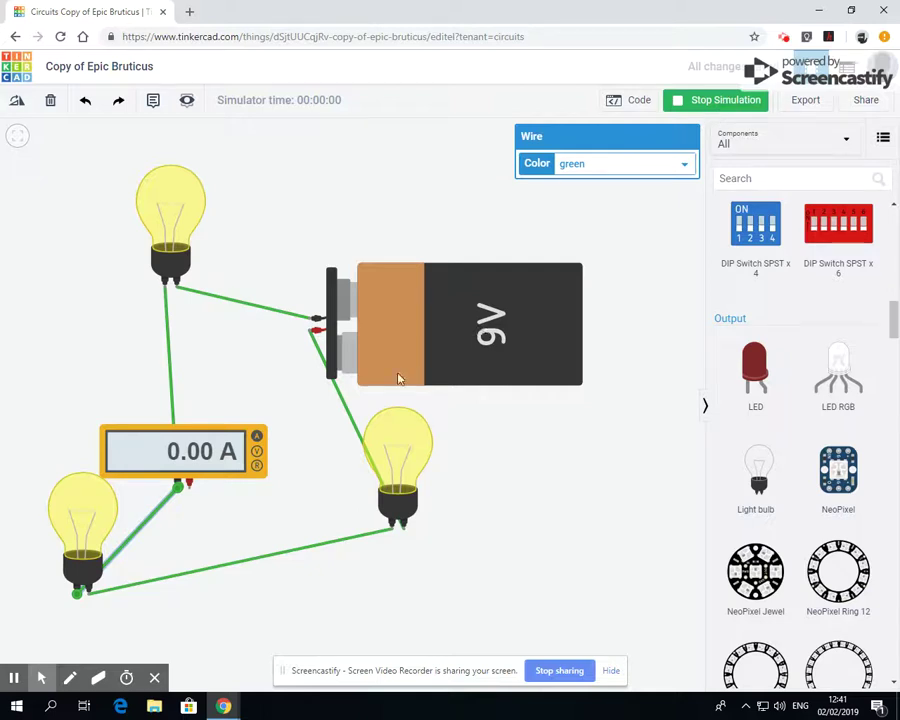
pyautogui.click(260, 457)
pyautogui.click(257, 436)
pyautogui.click(235, 508)
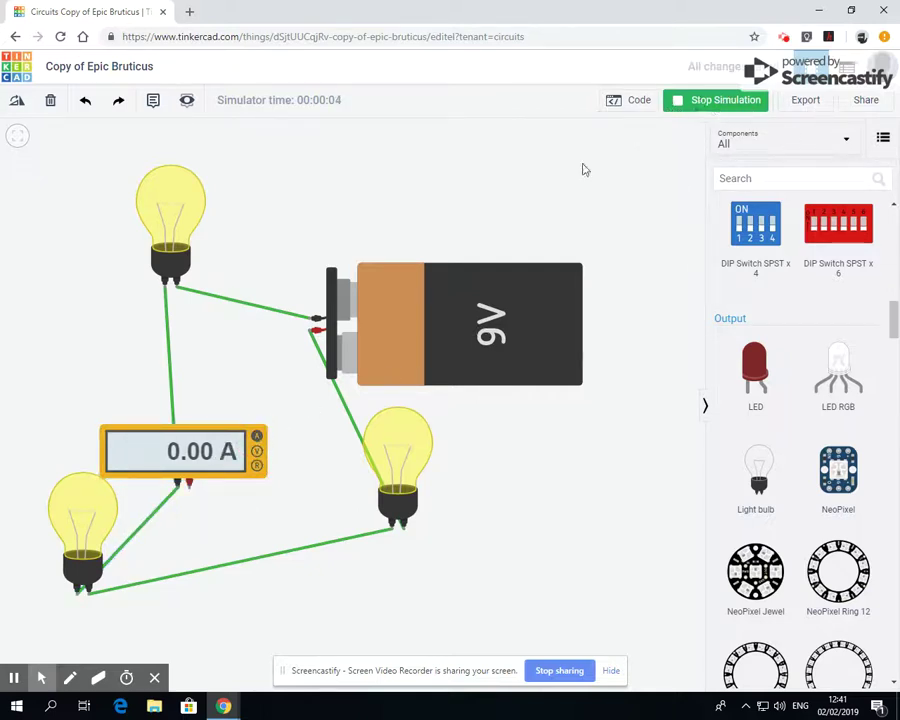
# Stop the simulation and move the lower-left bulb's wire to the multimeter's red positive probe.
pyautogui.click(725, 100)
pyautogui.click(167, 503)
pyautogui.press('Delete')
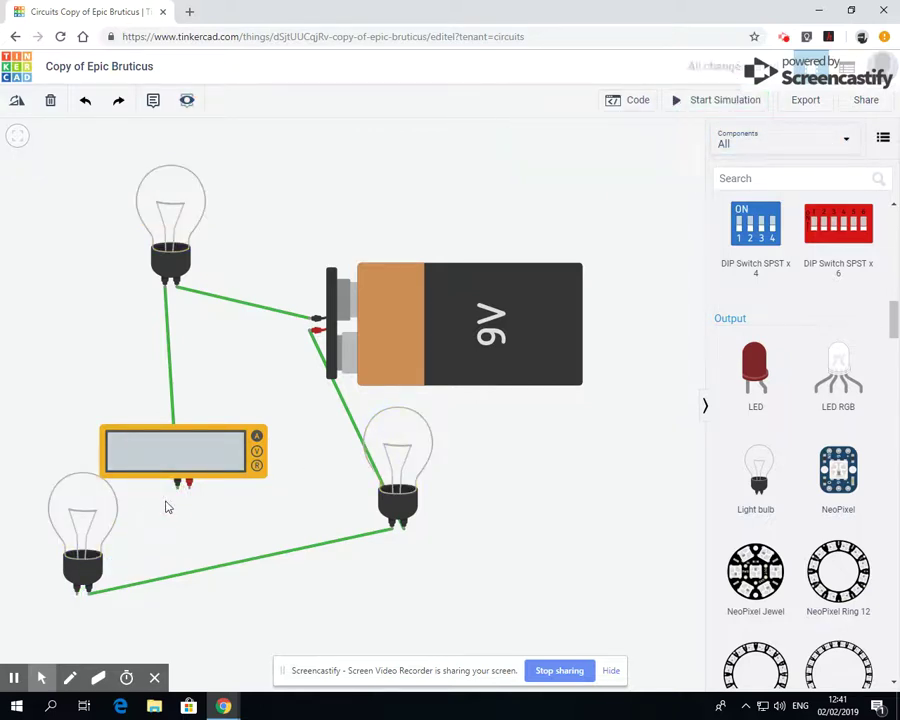
pyautogui.click(78, 591)
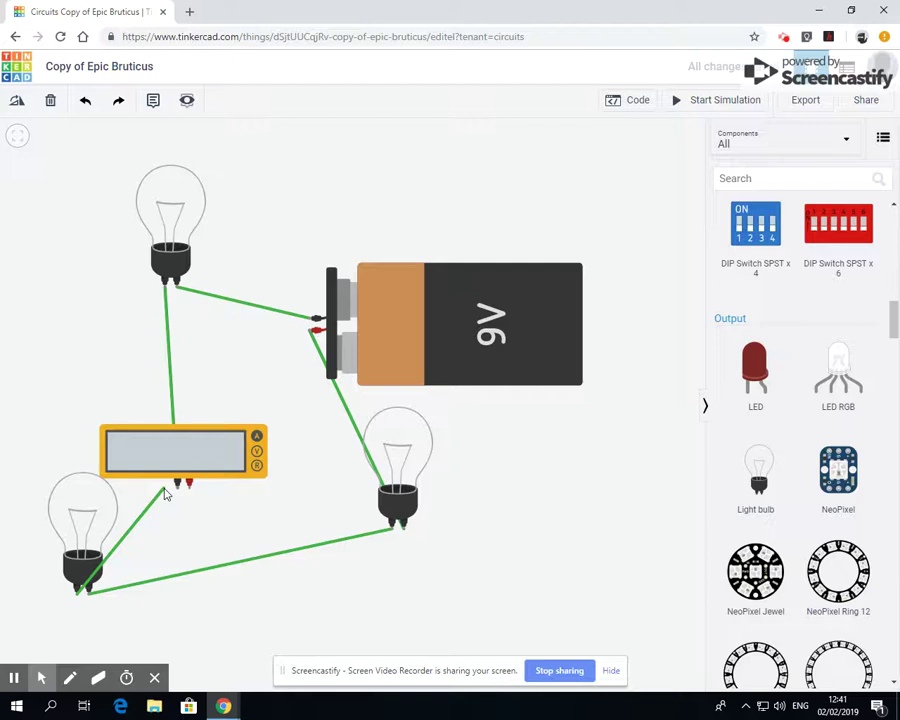
pyautogui.click(180, 490)
pyautogui.click(188, 484)
pyautogui.click(236, 520)
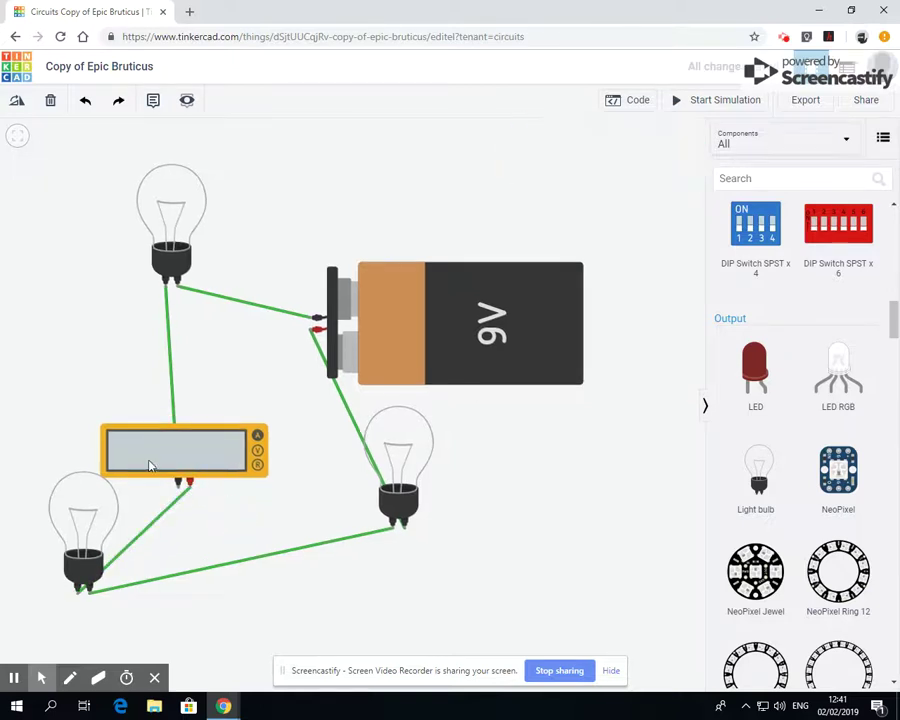
# Run the simulation and set the multimeter to amperage, reading 61.9 mA with three bulbs lit.
pyautogui.click(728, 101)
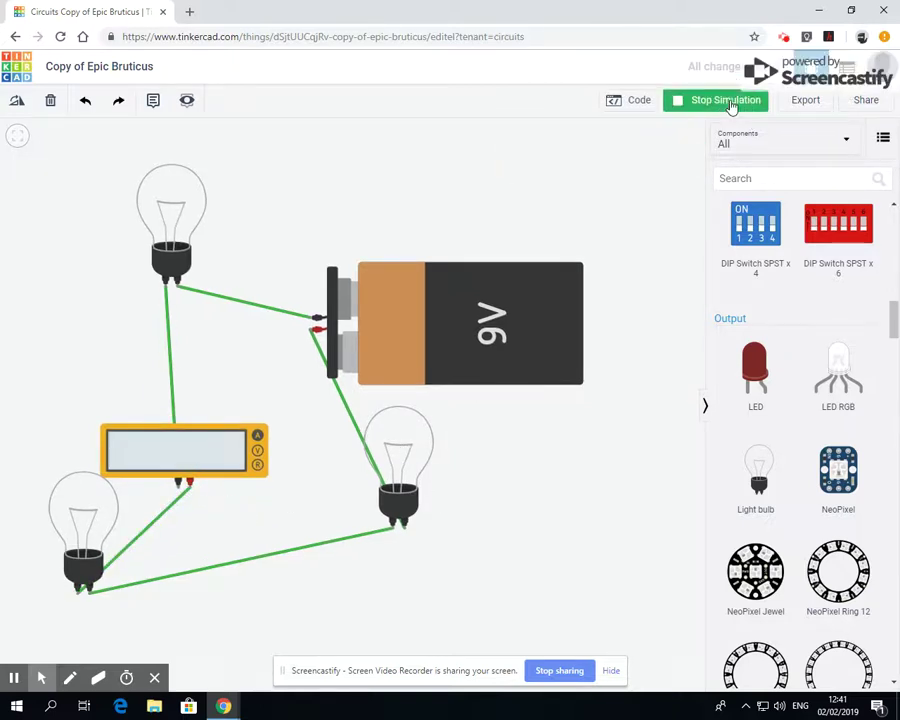
pyautogui.click(257, 450)
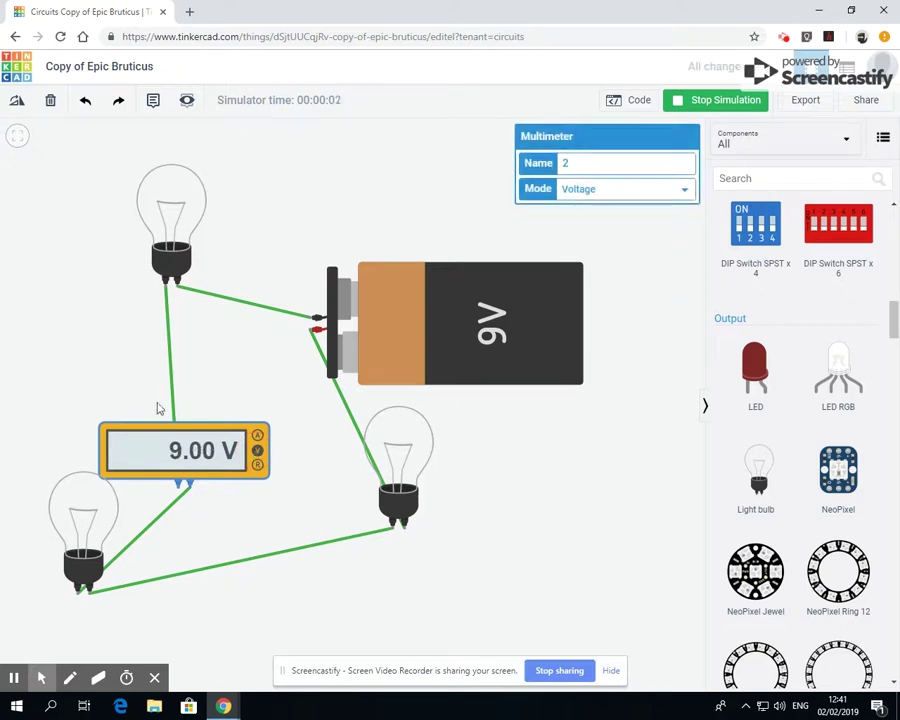
pyautogui.click(257, 436)
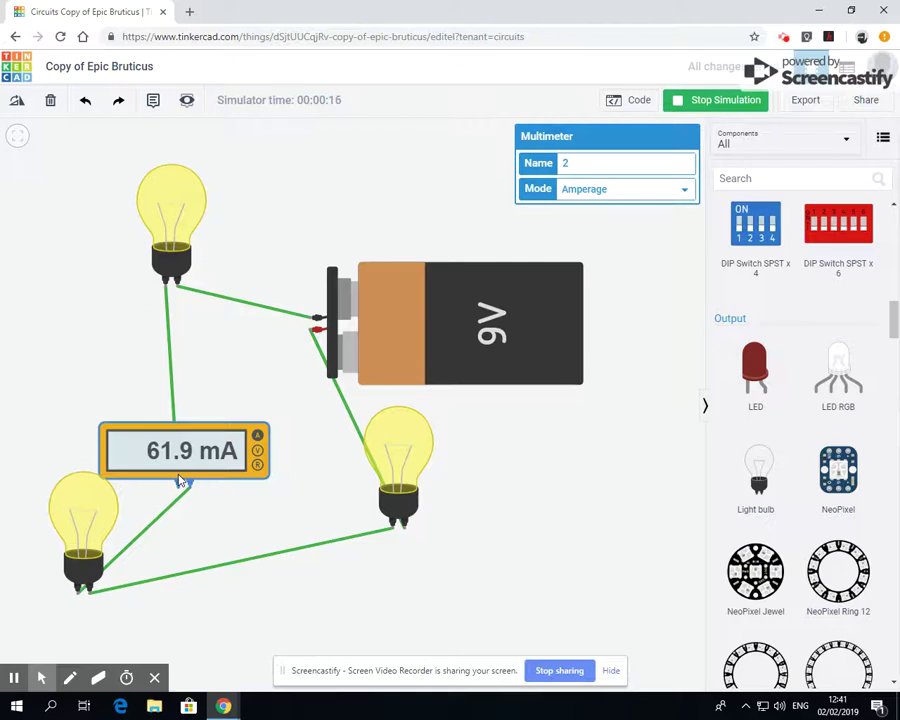
# Delete the right bulb and the lower-left bulb along with their wires.
pyautogui.click(404, 468)
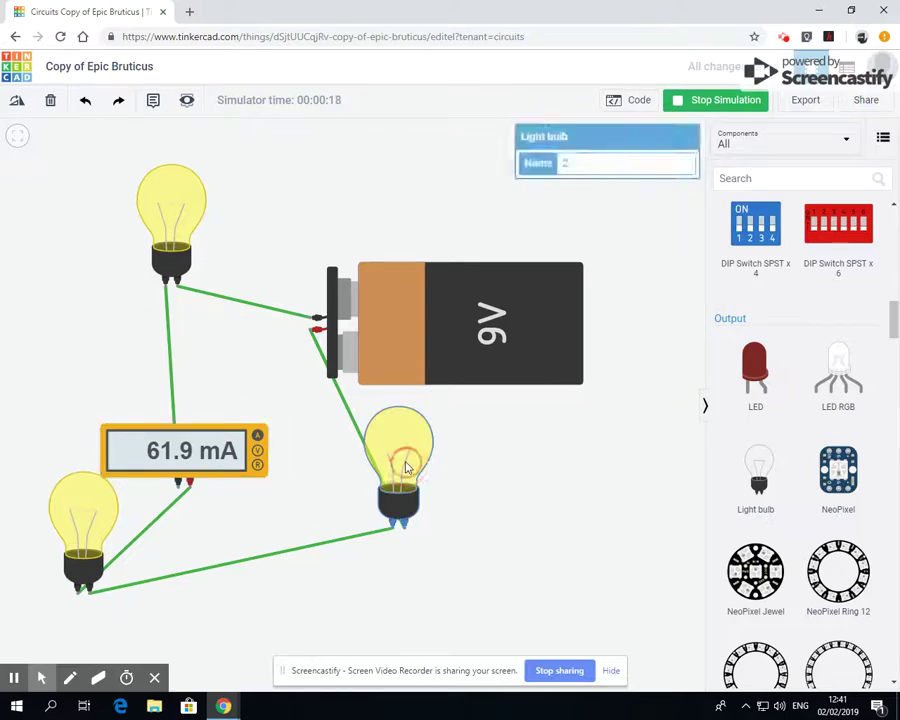
pyautogui.press('Delete')
pyautogui.click(82, 522)
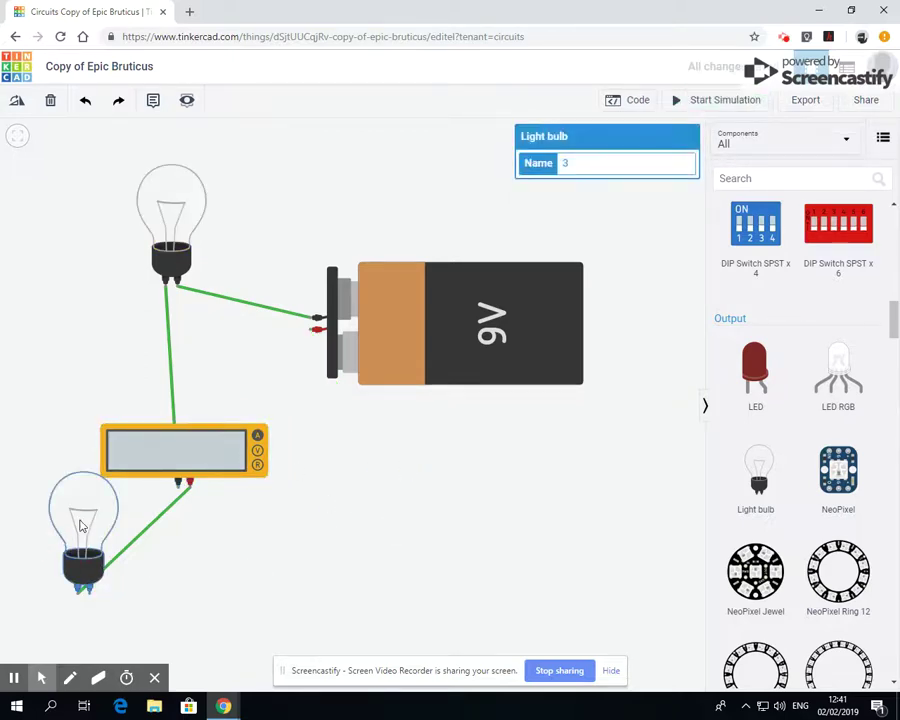
pyautogui.press('Delete')
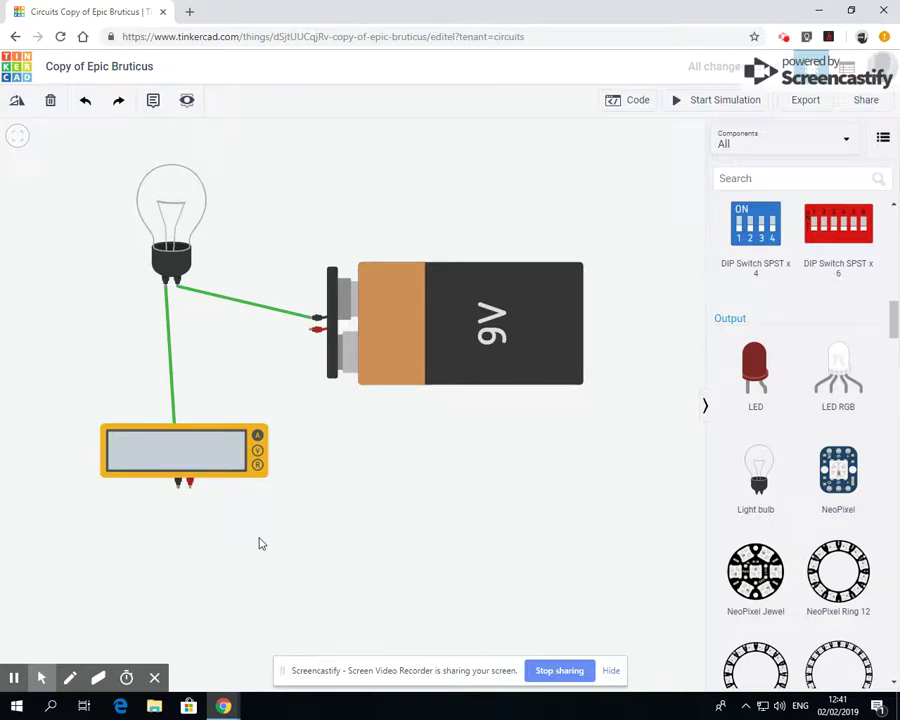
# Place a resistor below the battery, keeping its resistance at 1 kΩ.
pyautogui.moveTo(894, 320); pyautogui.dragTo(893, 242)
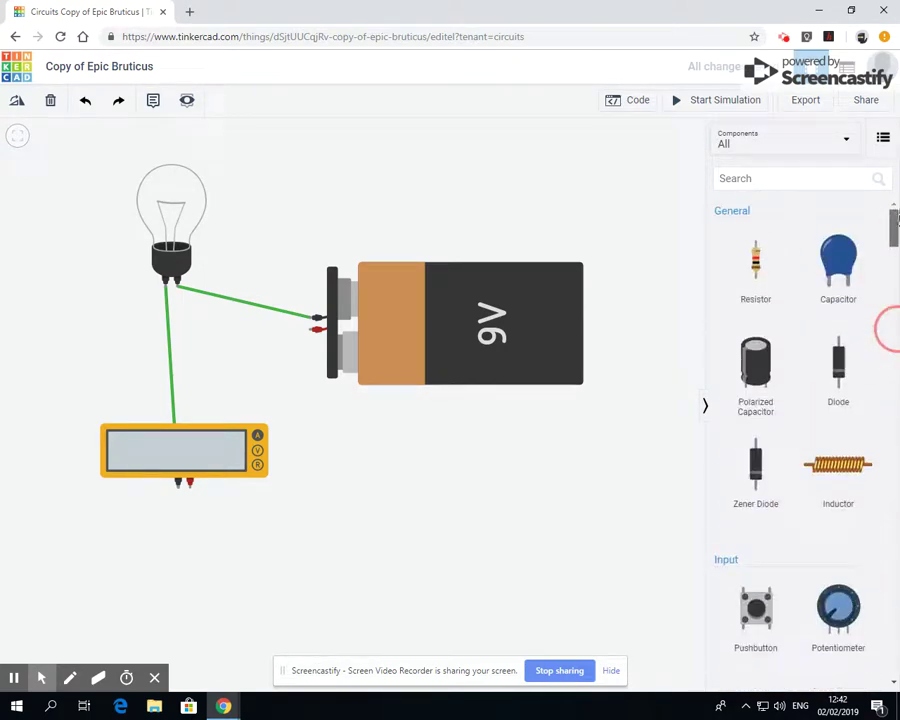
pyautogui.moveTo(750, 290); pyautogui.dragTo(348, 493)
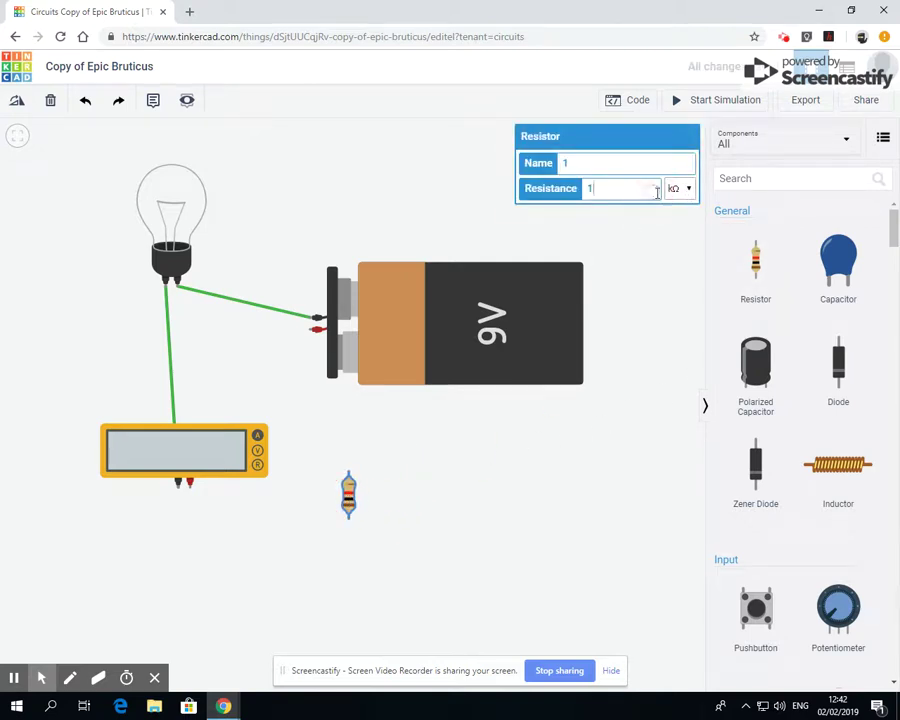
pyautogui.click(696, 194)
pyautogui.click(690, 190)
pyautogui.click(690, 191)
pyautogui.press('Up')
pyautogui.press('Up')
pyautogui.press('Up')
pyautogui.press('Up')
pyautogui.press('Up')
pyautogui.press('Down')
pyautogui.press('Down')
pyautogui.press('Down')
pyautogui.press('Down')
pyautogui.press('Down')
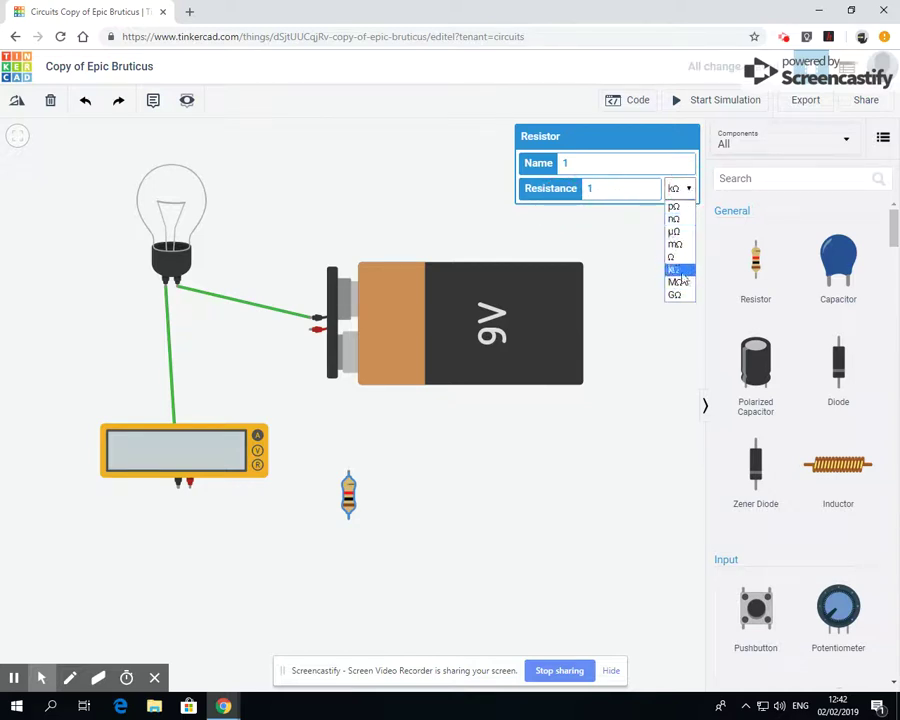
pyautogui.press('Up')
pyautogui.press('Up')
pyautogui.press('Up')
pyautogui.click(653, 448)
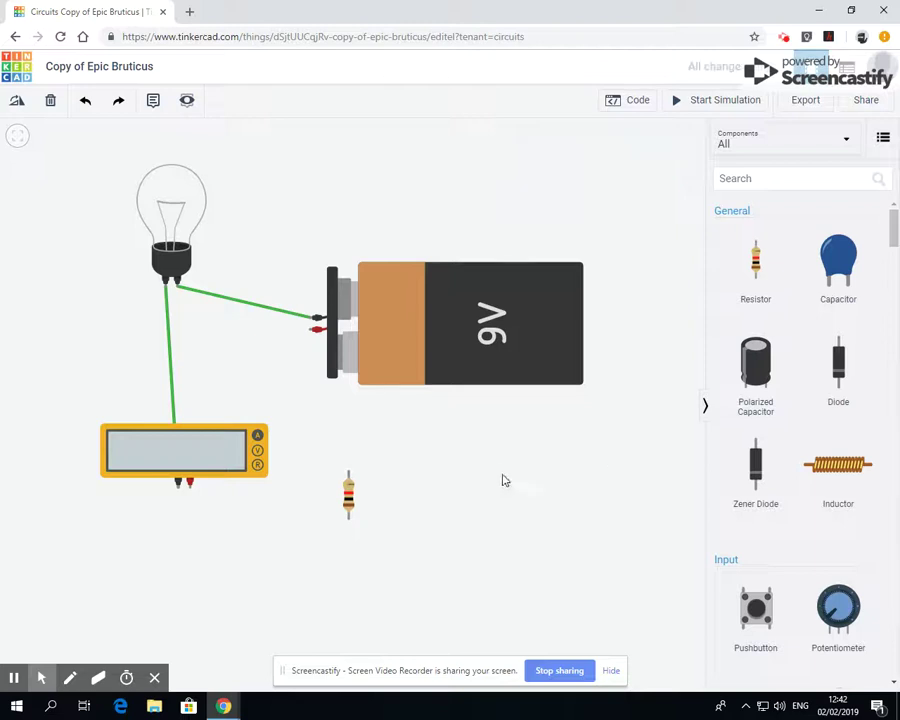
# Wire the resistor from battery positive to the multimeter and simulate, reading 8.58 mA.
pyautogui.moveTo(309, 329); pyautogui.dragTo(349, 474)
pyautogui.click(348, 472)
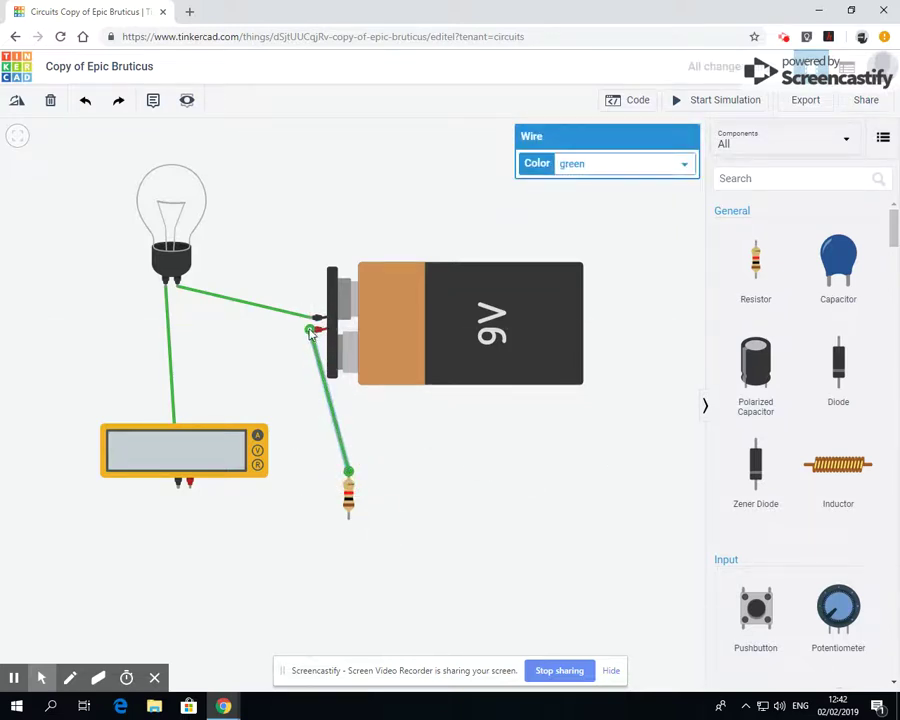
pyautogui.click(349, 516)
pyautogui.click(190, 484)
pyautogui.click(371, 582)
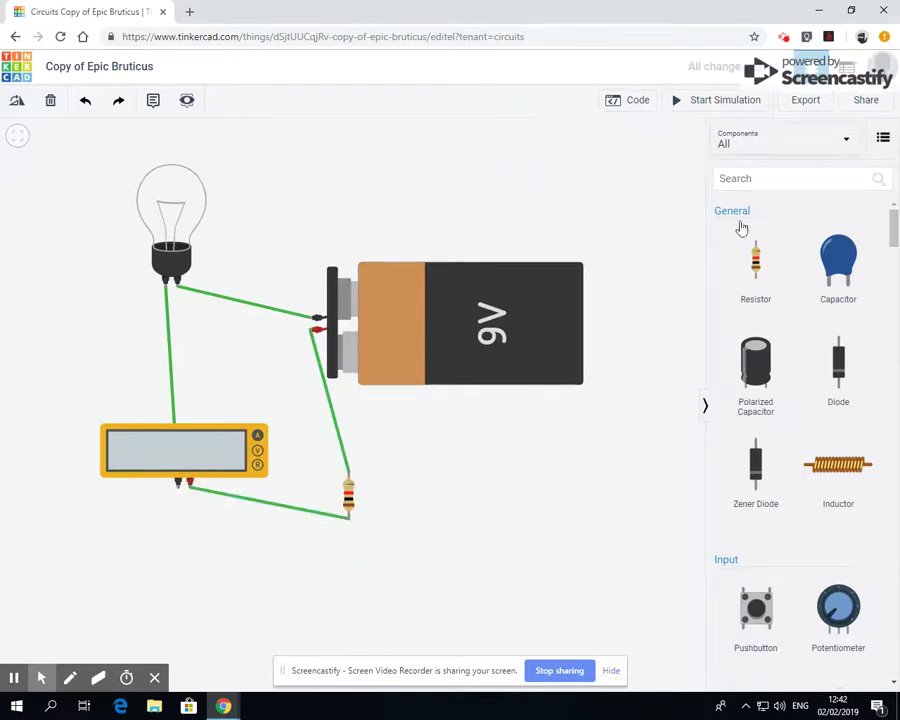
pyautogui.click(693, 102)
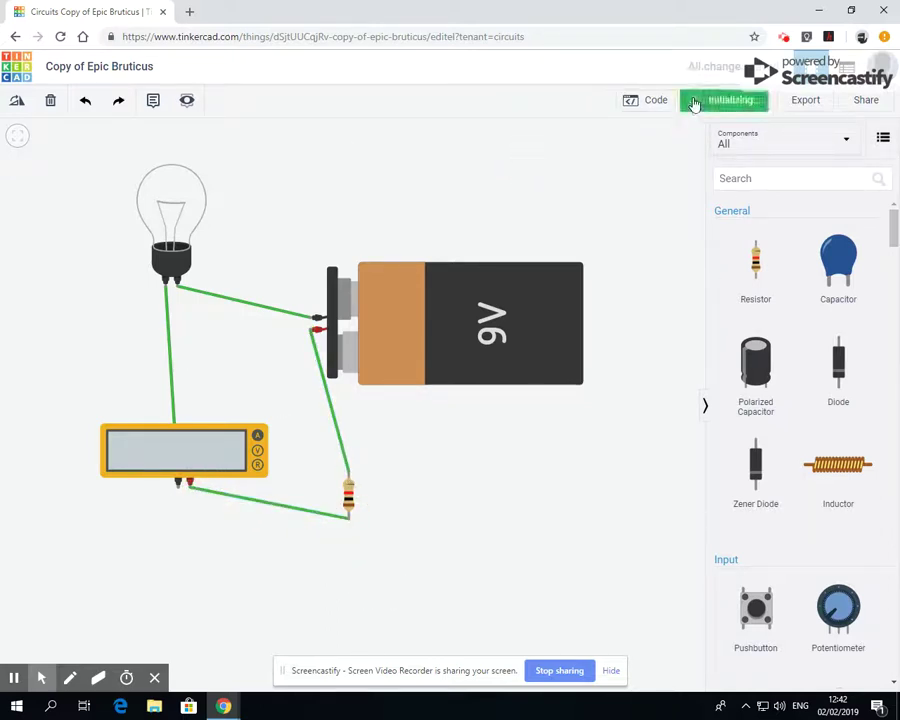
pyautogui.click(258, 452)
pyautogui.click(257, 450)
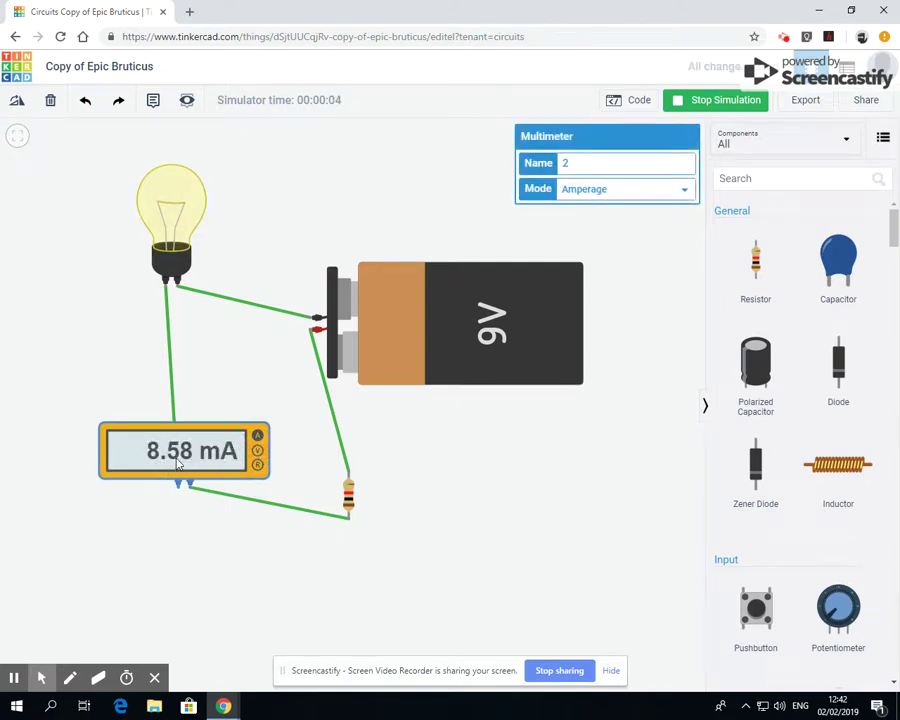
# Switch the resistor's unit from kΩ to Ω and set its resistance to 90.
pyautogui.click(348, 494)
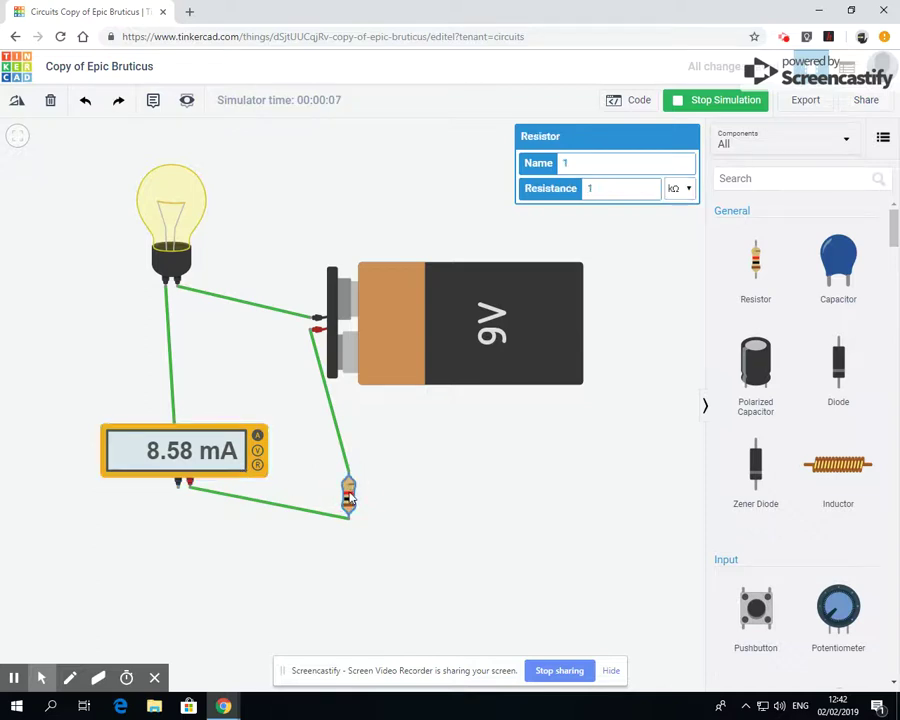
pyautogui.click(667, 195)
pyautogui.click(624, 190)
pyautogui.click(678, 192)
pyautogui.click(672, 258)
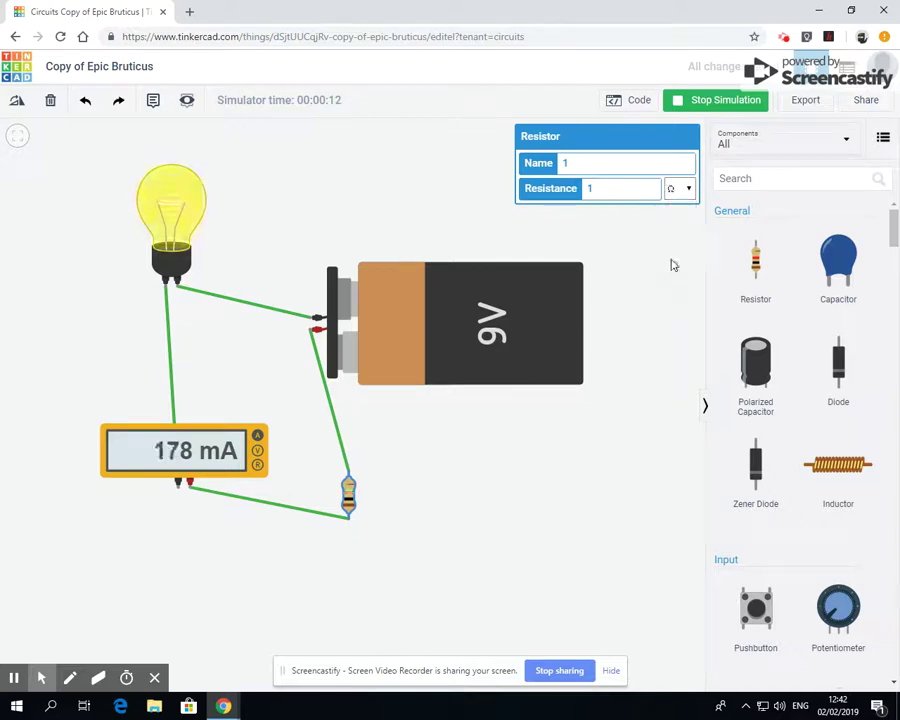
pyautogui.click(690, 191)
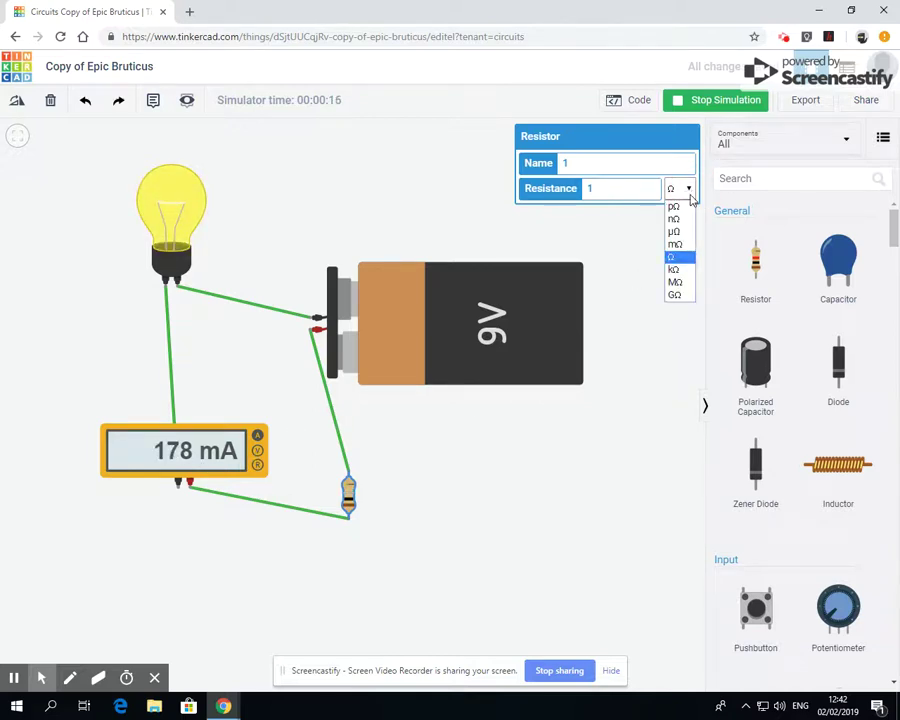
pyautogui.click(689, 192)
pyautogui.doubleClick(613, 189)
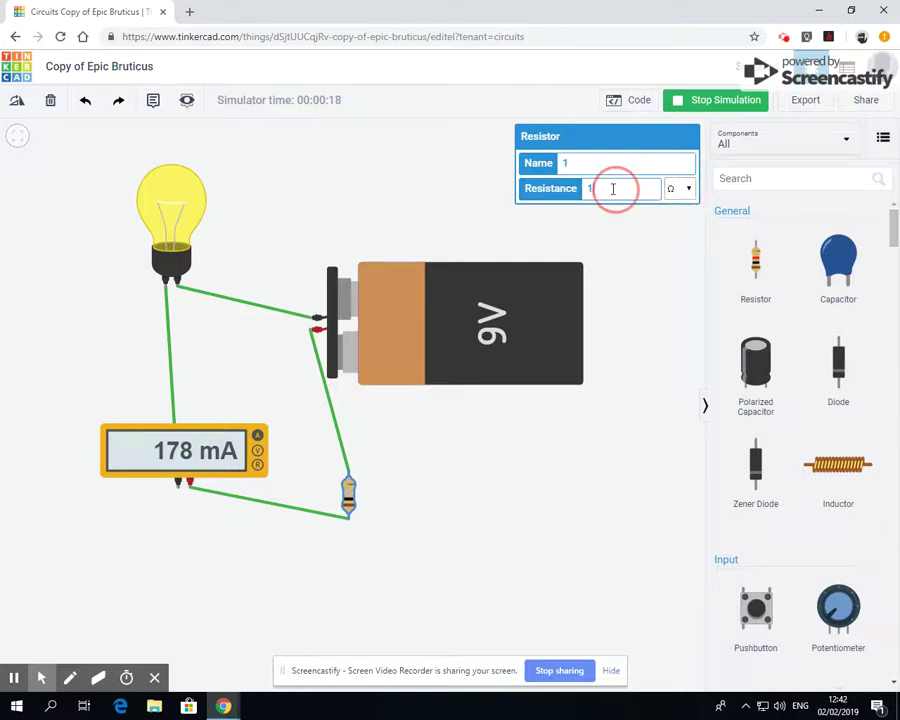
pyautogui.write('90')
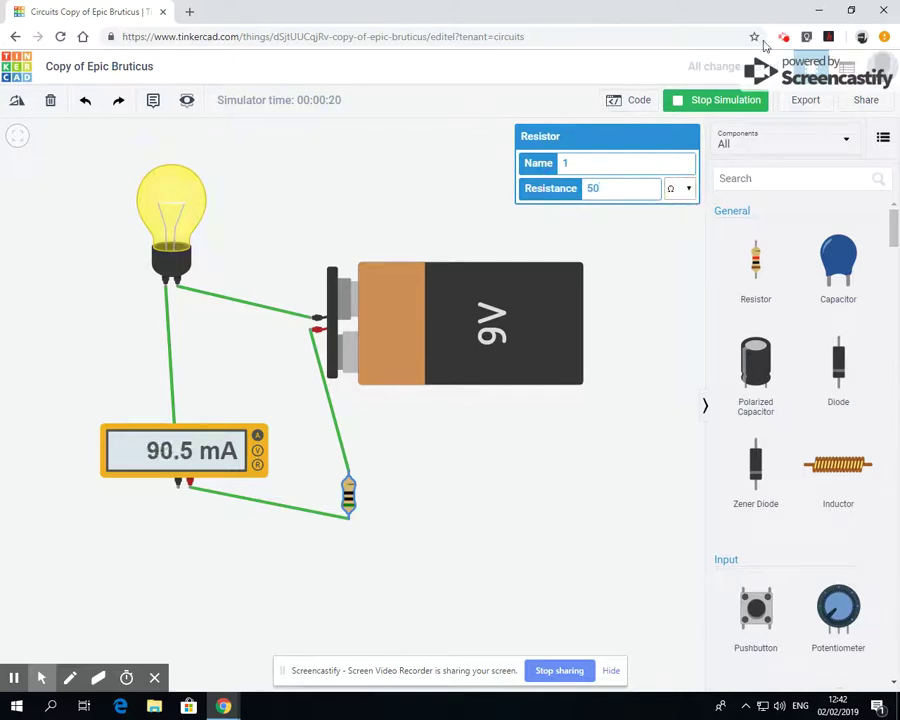
pyautogui.click(612, 533)
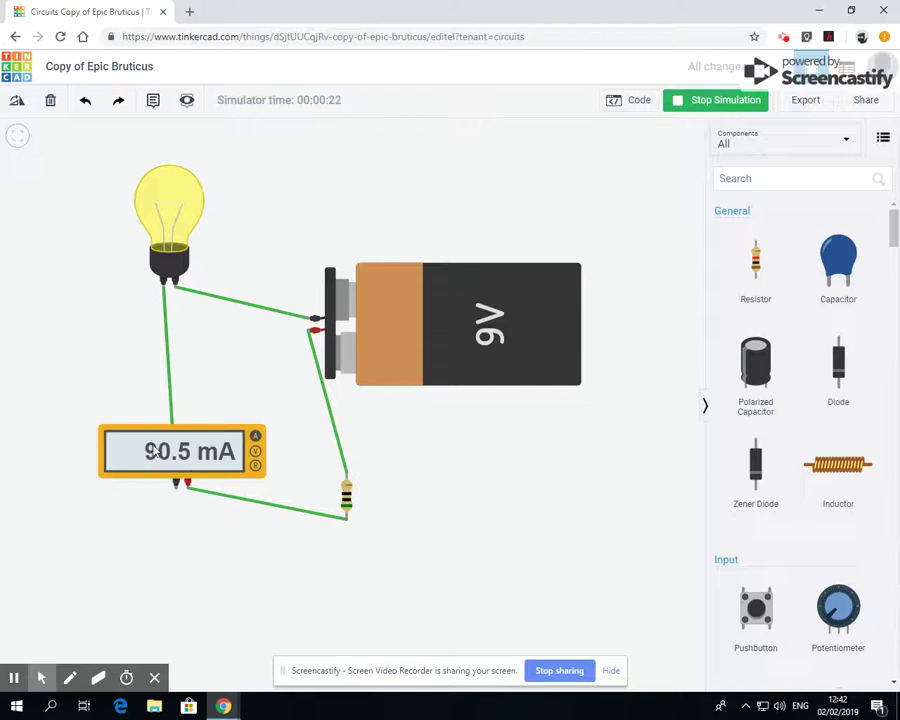
# Retry the resistor at 100 Ω, then at a lower value.
pyautogui.click(347, 490)
pyautogui.doubleClick(617, 187)
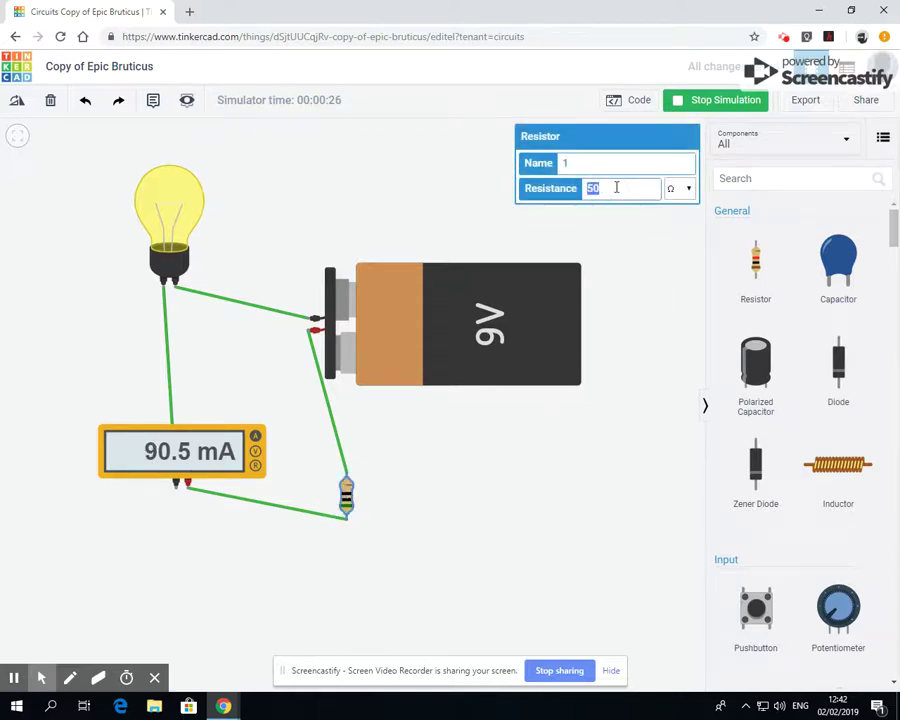
pyautogui.write('100')
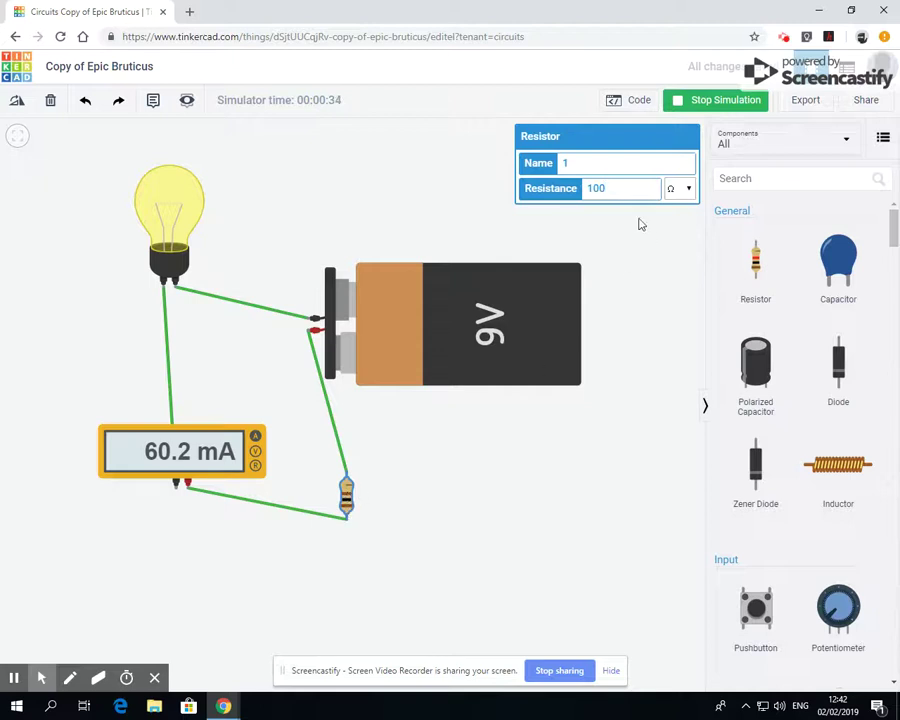
pyautogui.moveTo(623, 189); pyautogui.dragTo(590, 189)
pyautogui.write('10')
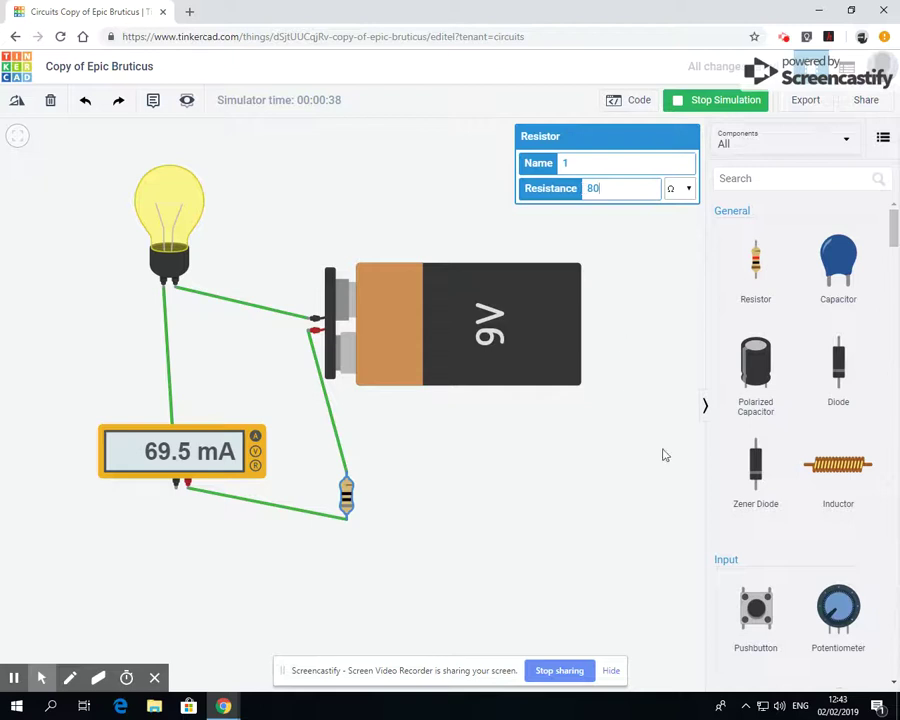
pyautogui.click(356, 510)
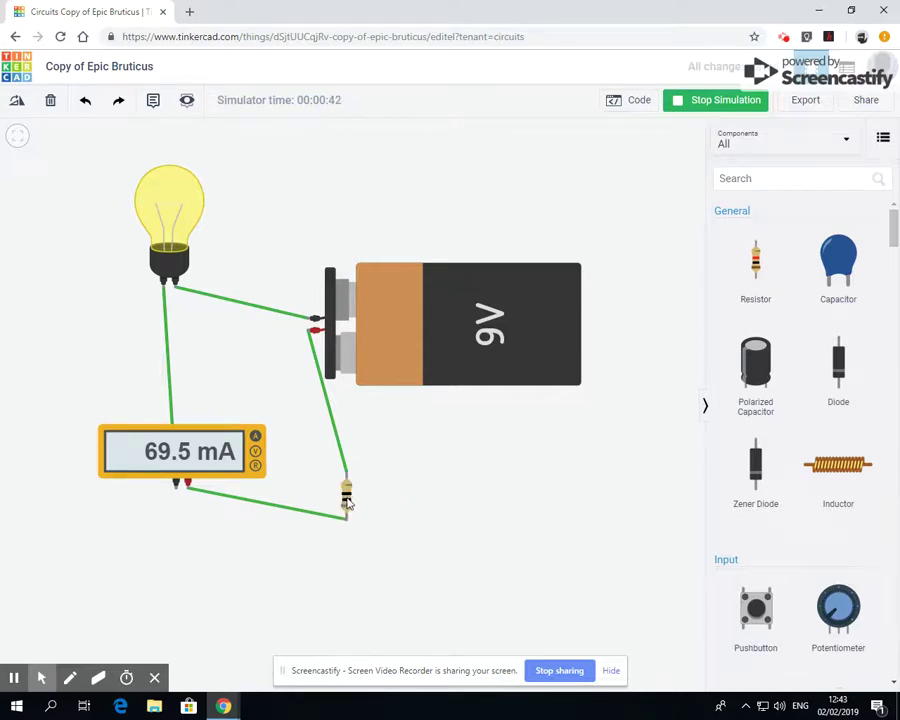
# Drop the resistance to 0 Ω, then 5 Ω, bringing the meter to 165 mA.
pyautogui.click(347, 497)
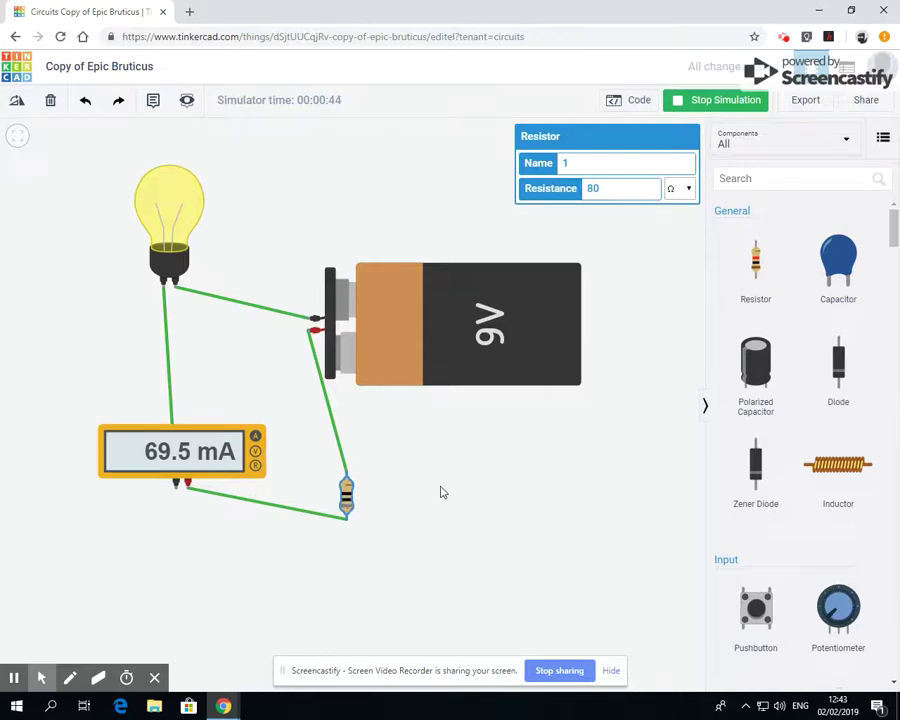
pyautogui.moveTo(608, 188); pyautogui.dragTo(583, 193)
pyautogui.write('0')
pyautogui.click(652, 605)
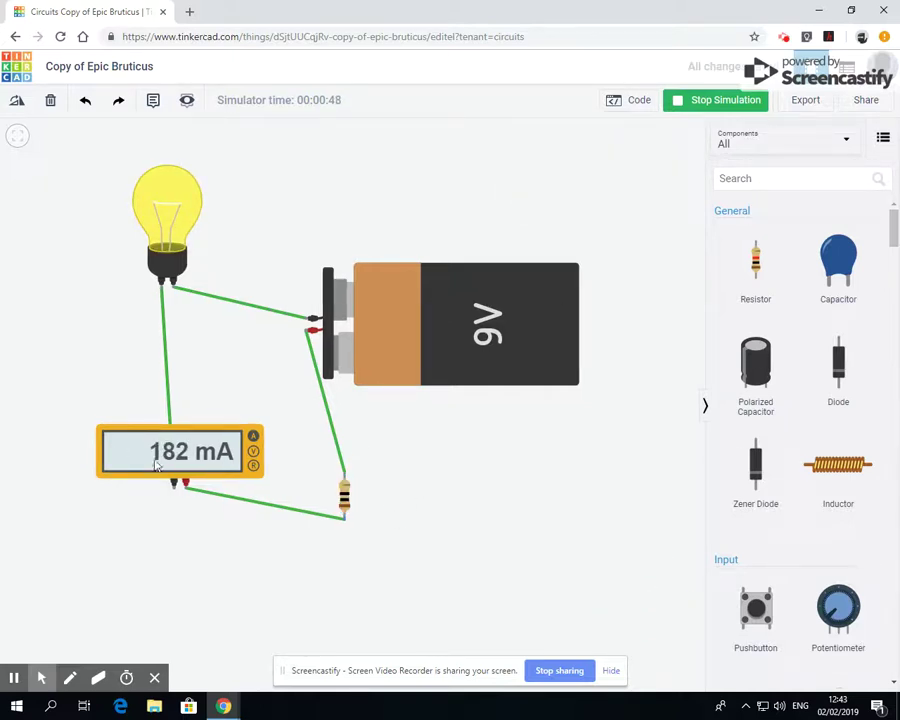
pyautogui.click(345, 494)
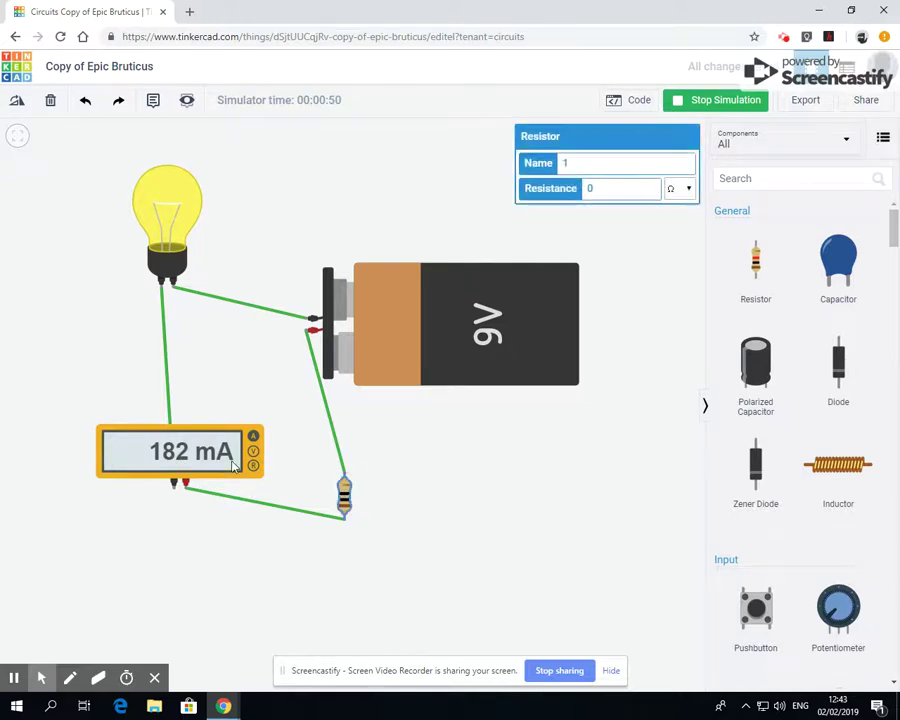
pyautogui.moveTo(612, 189); pyautogui.dragTo(568, 195)
pyautogui.write('5')
pyautogui.click(532, 635)
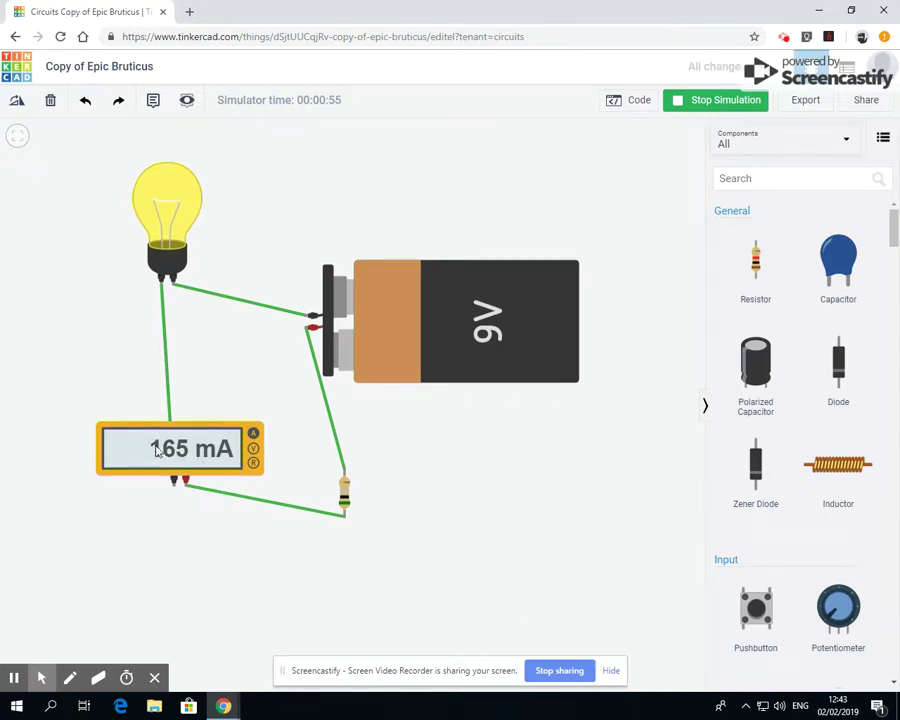
pyautogui.click(349, 490)
# Stop the simulation, delete the light bulb, and place a red LED in its spot.
pyautogui.click(715, 100)
pyautogui.click(166, 196)
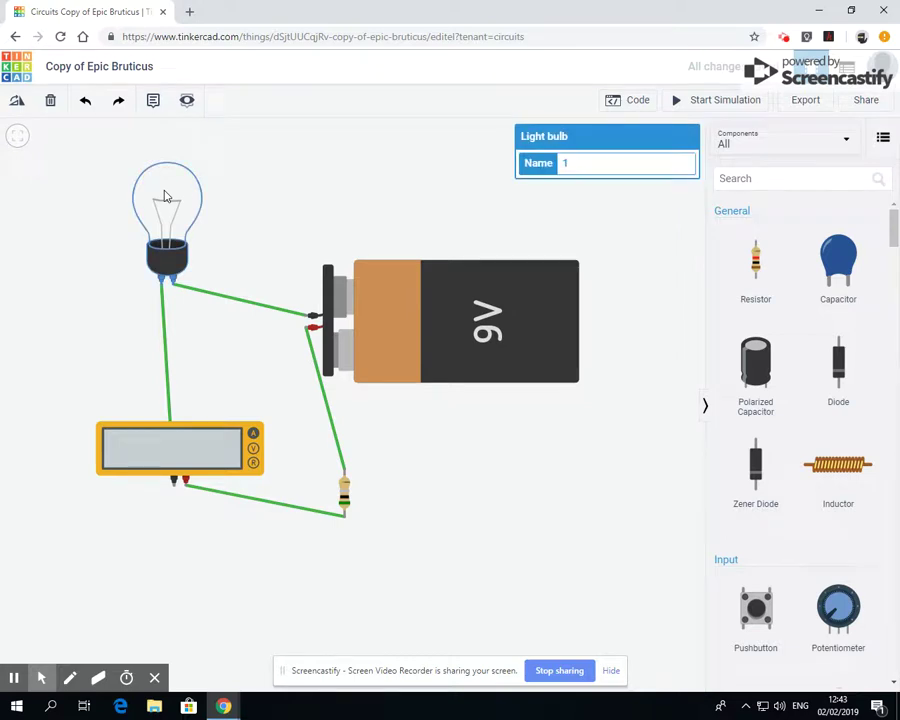
pyautogui.press('Delete')
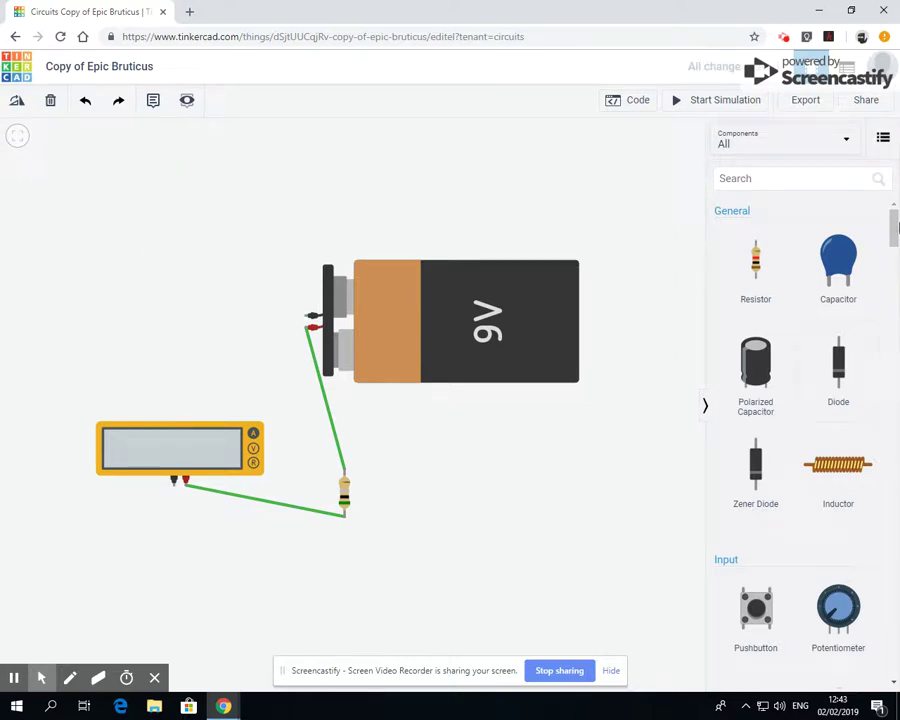
pyautogui.moveTo(893, 226); pyautogui.dragTo(893, 322)
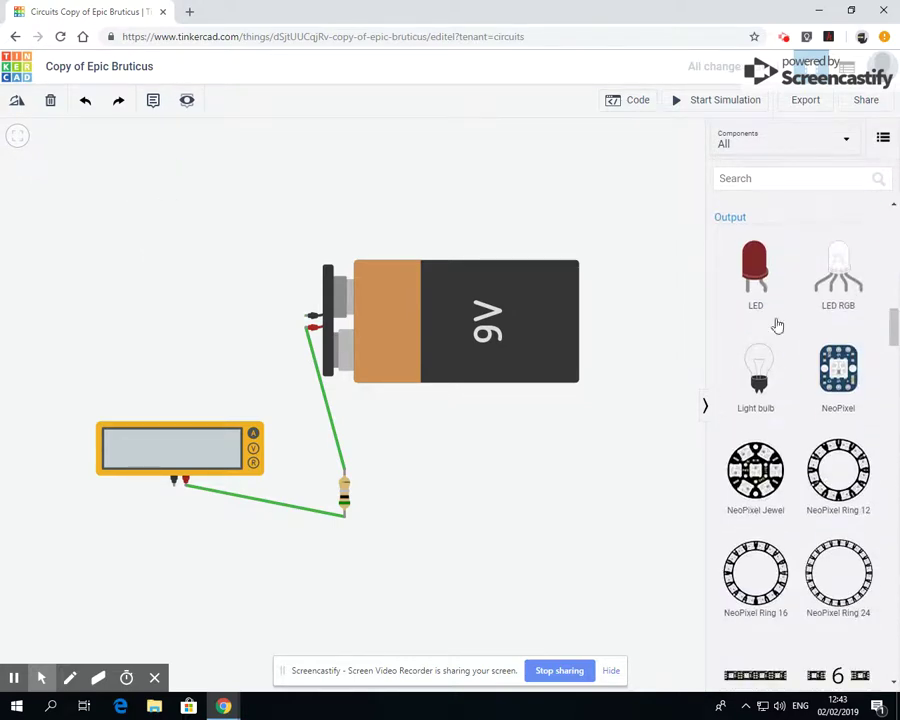
pyautogui.moveTo(768, 300); pyautogui.dragTo(139, 290)
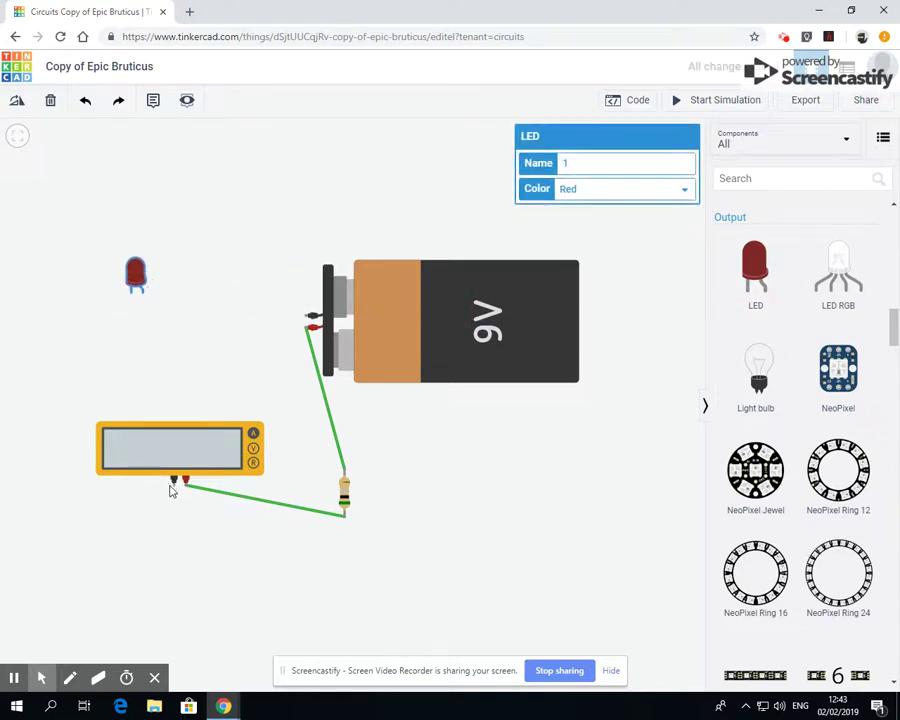
# Wire the multimeter's negative terminal to the LED cathode and the LED's other leg to battery negative.
pyautogui.click(173, 480)
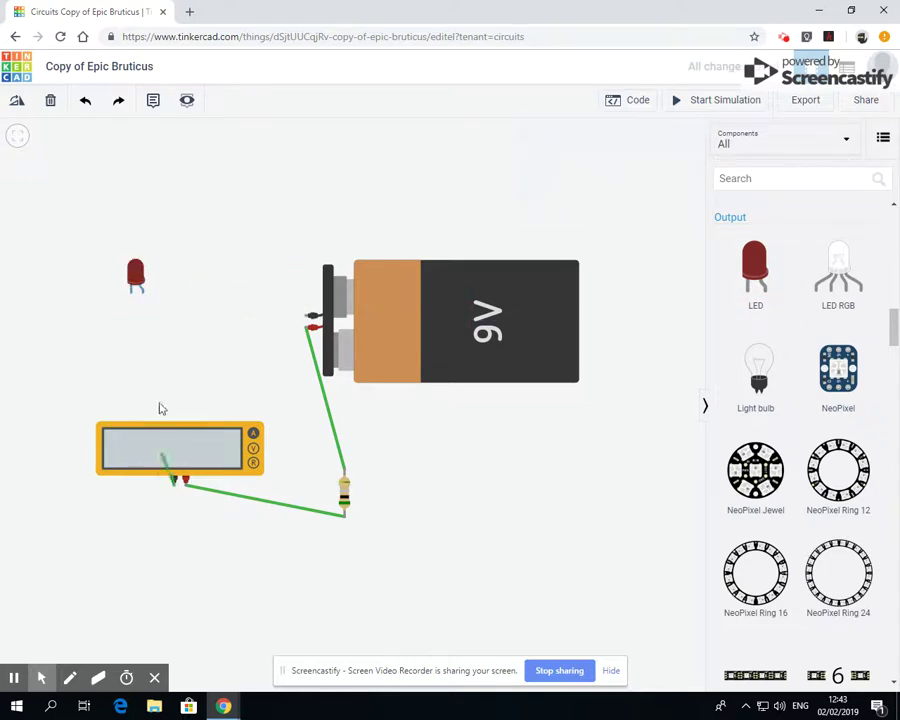
pyautogui.click(131, 295)
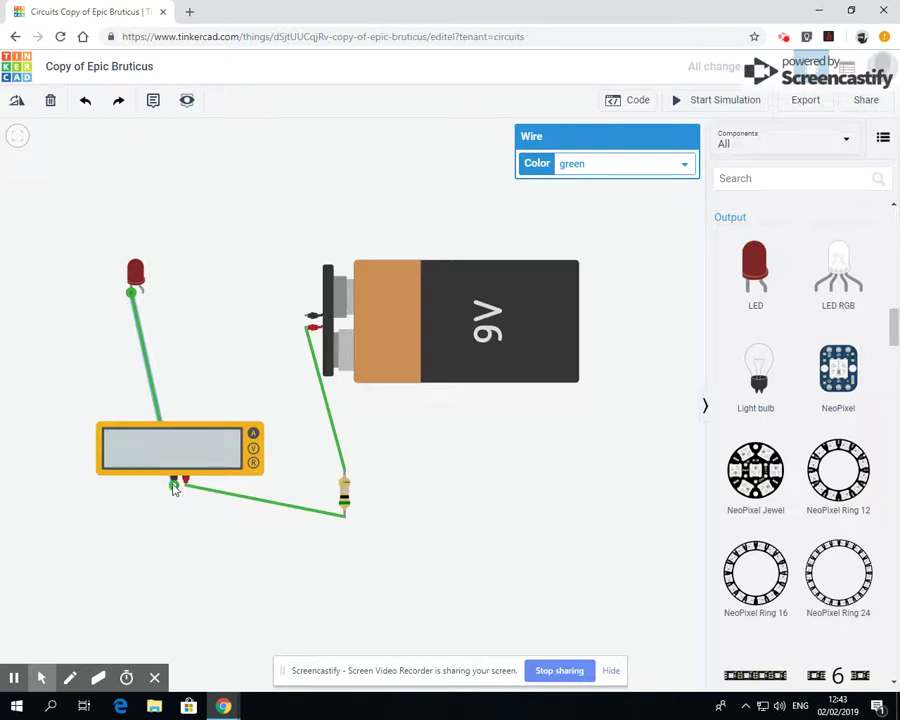
pyautogui.press('Delete')
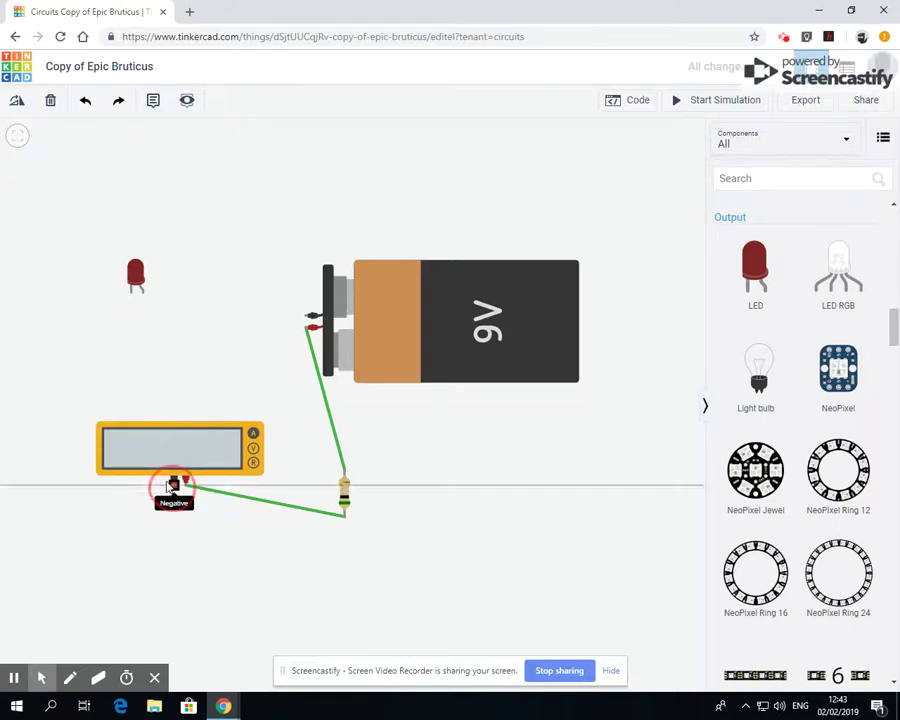
pyautogui.click(172, 485)
pyautogui.click(144, 292)
pyautogui.click(132, 290)
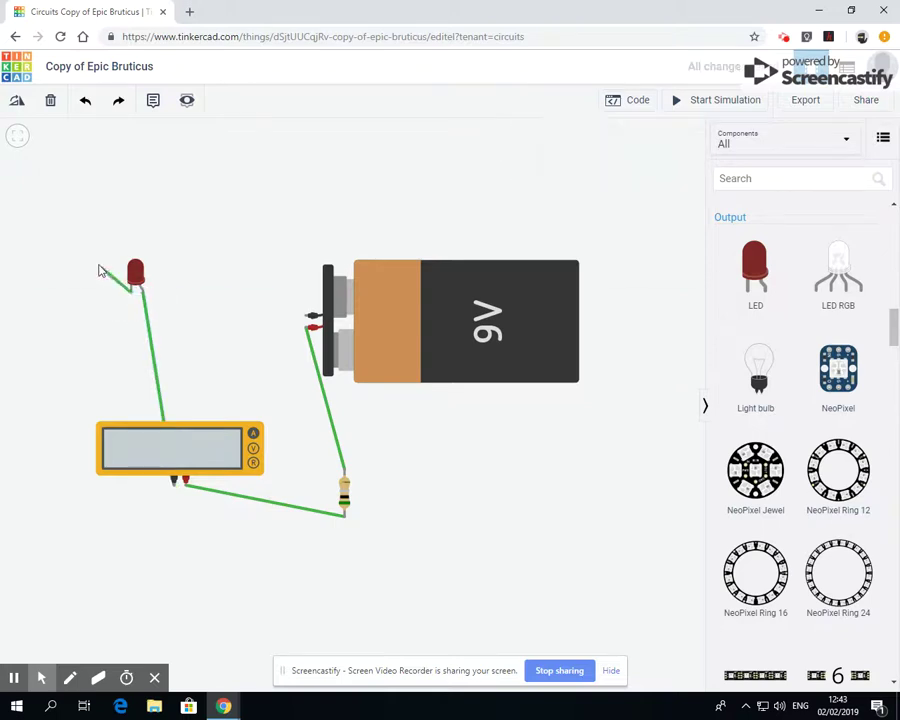
pyautogui.click(91, 260)
pyautogui.click(130, 206)
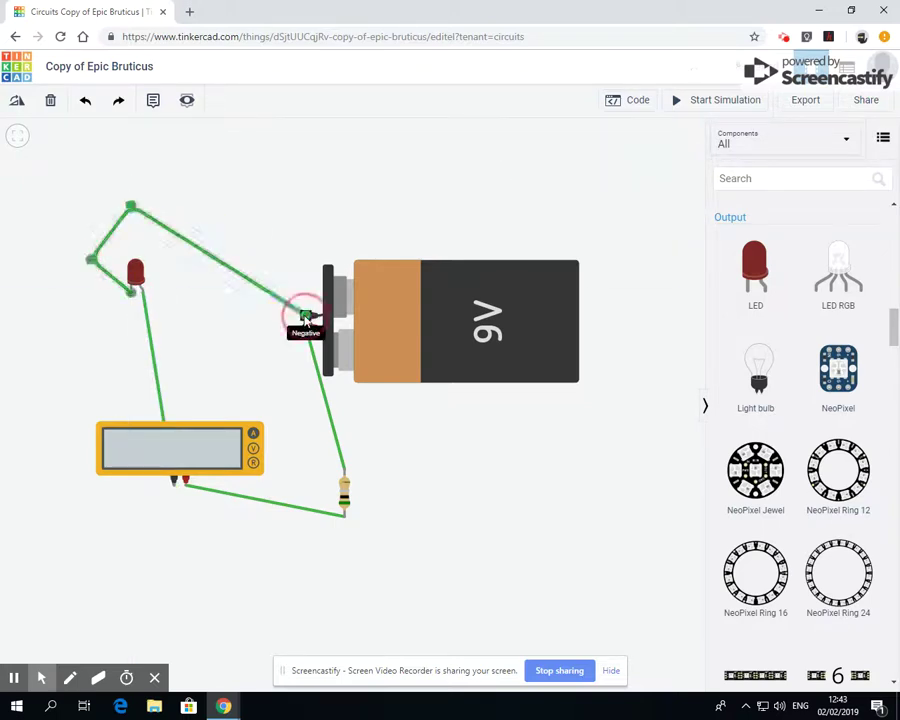
pyautogui.click(305, 318)
pyautogui.click(506, 492)
# Start the simulation and change the resistor from 5 Ω to 100 Ω.
pyautogui.click(678, 110)
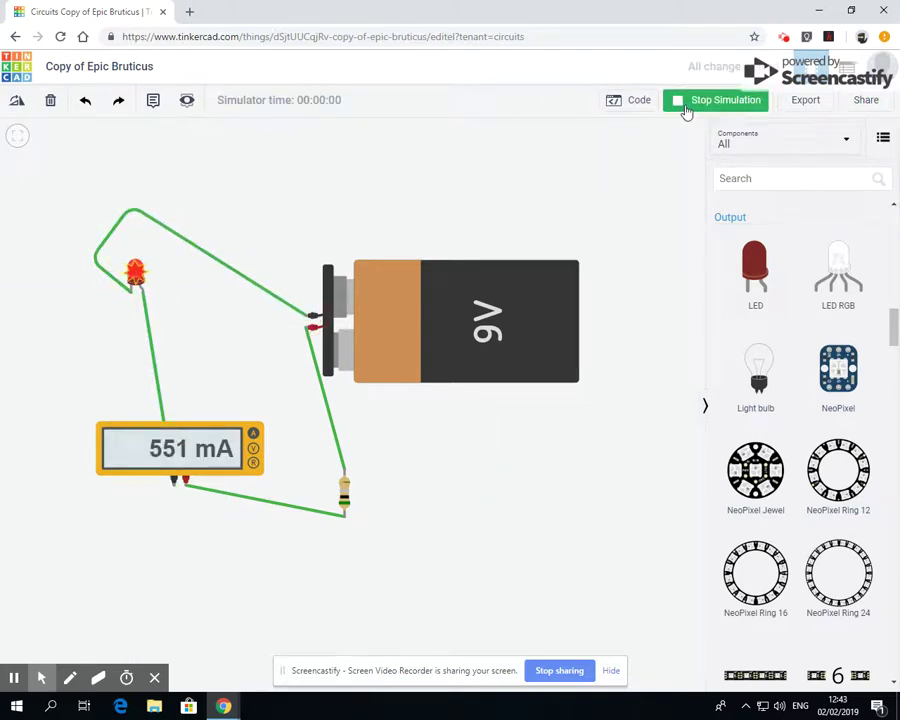
pyautogui.click(345, 492)
pyautogui.doubleClick(629, 187)
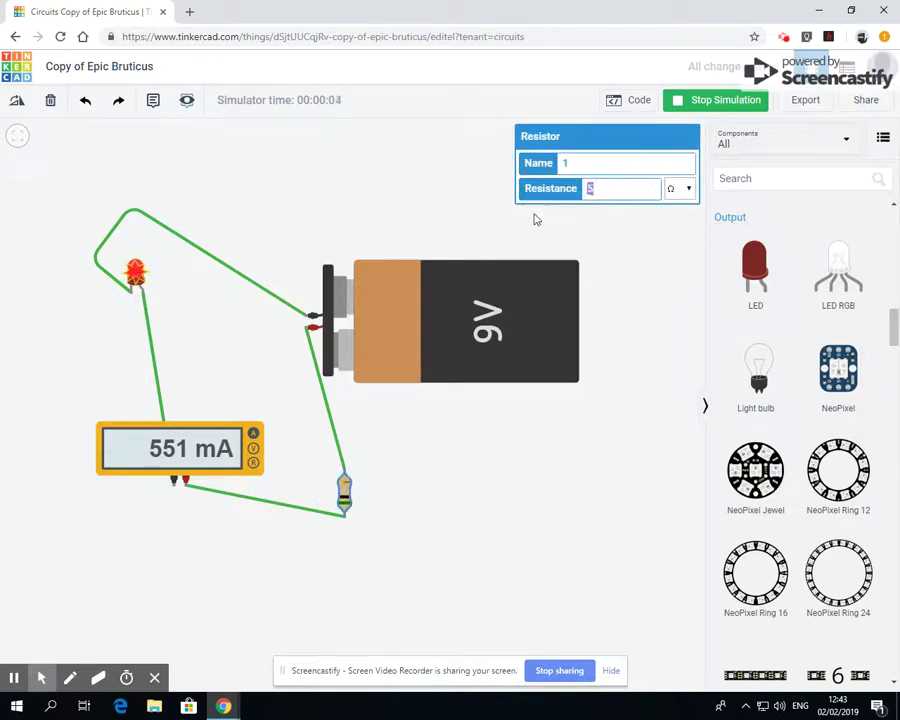
pyautogui.write('10')
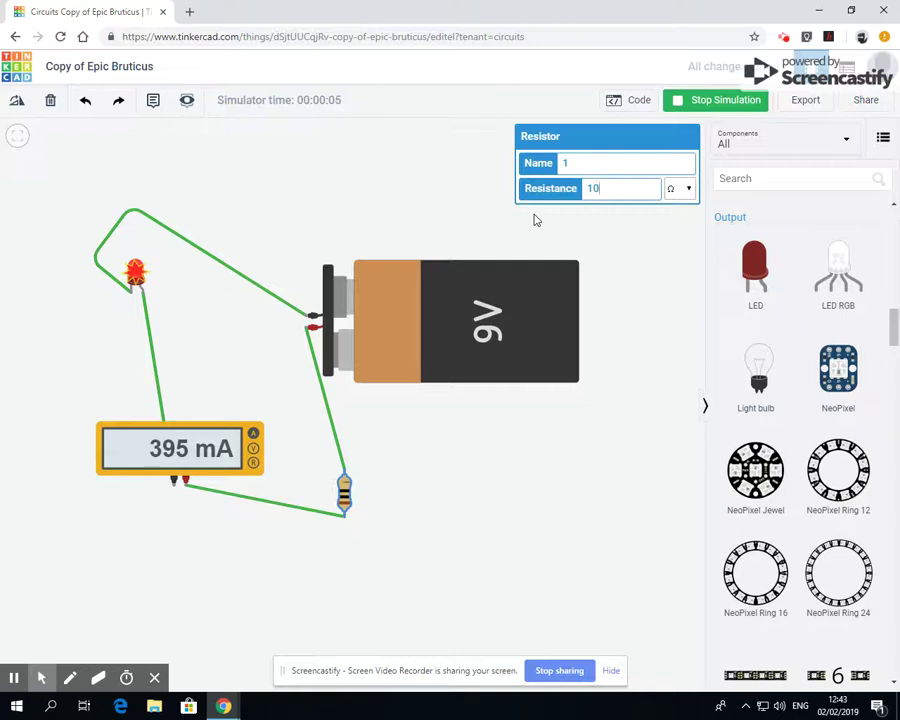
pyautogui.write('0')
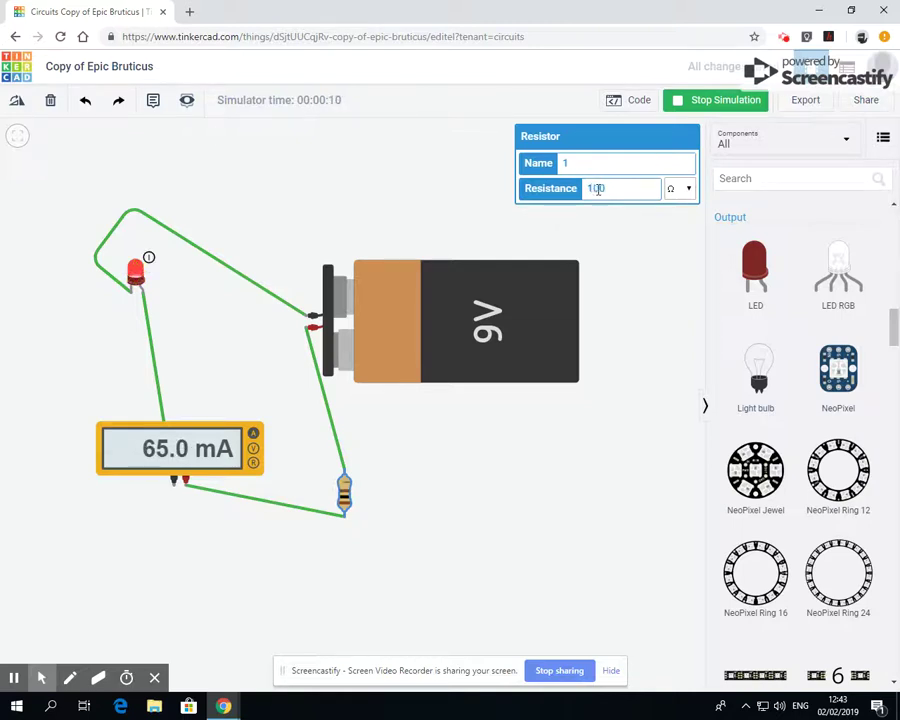
# Try resistances of 1, 300 and 3 Ω, ending at 350 Ω for 19.7 mA.
pyautogui.moveTo(118, 290)
pyautogui.press('BackSpace')
pyautogui.press('BackSpace')
pyautogui.press('BackSpace')
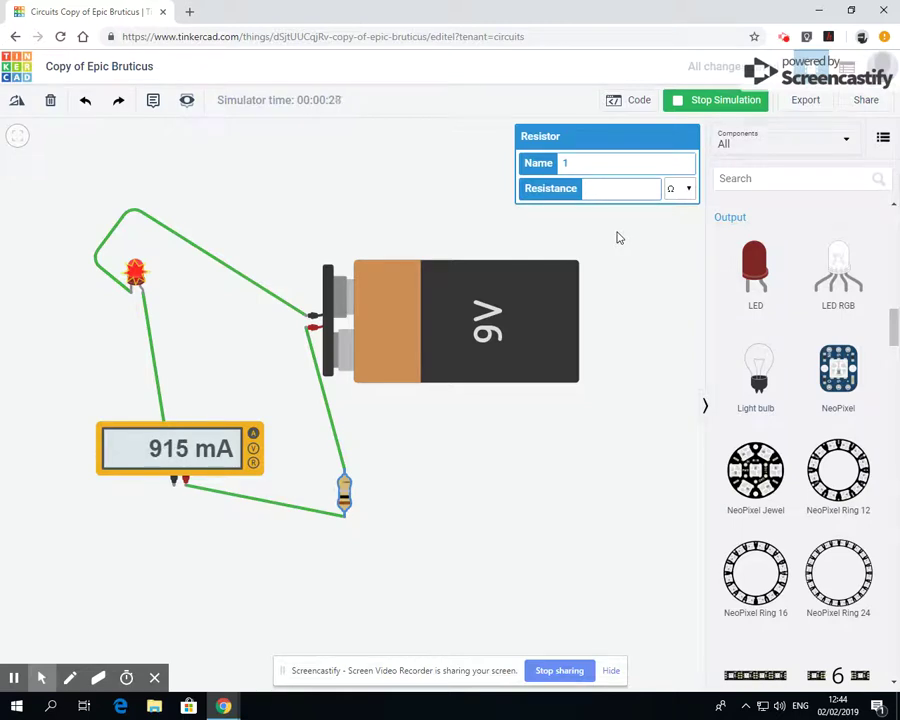
pyautogui.write('300')
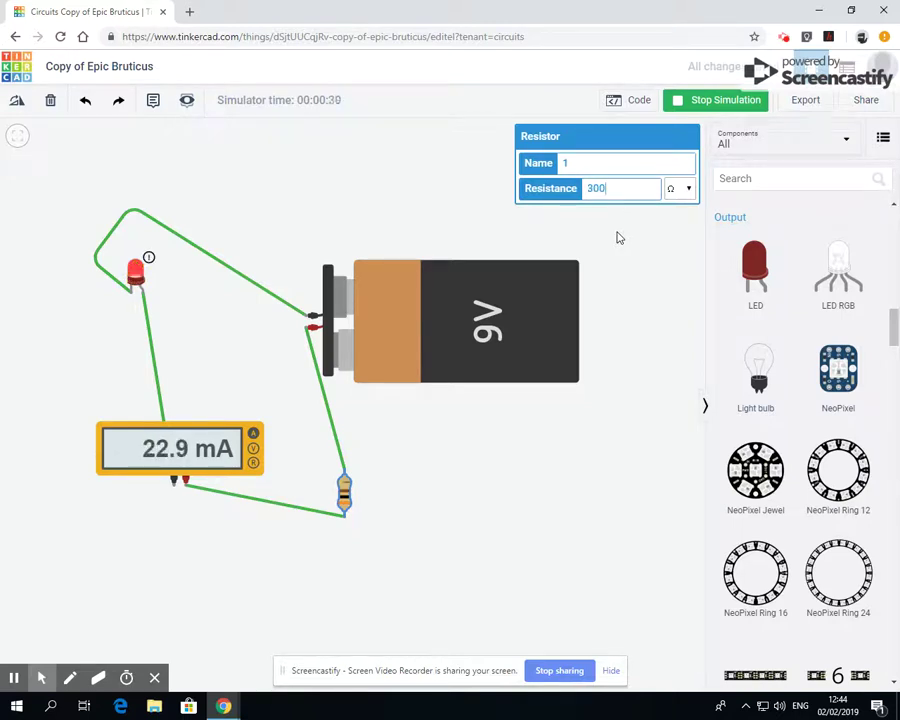
pyautogui.press('BackSpace')
pyautogui.press('BackSpace')
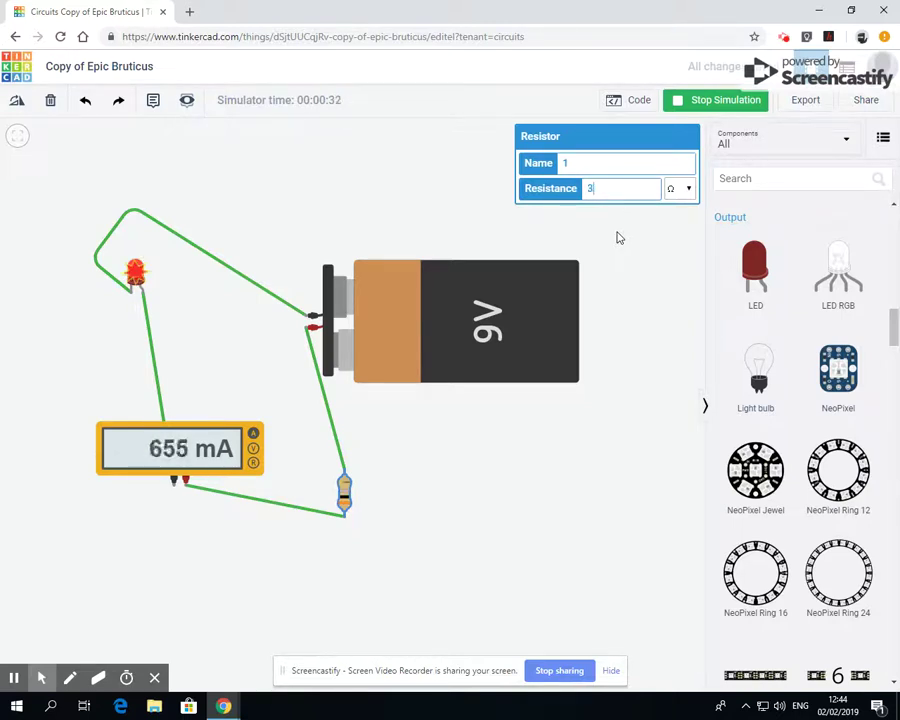
pyautogui.write('50')
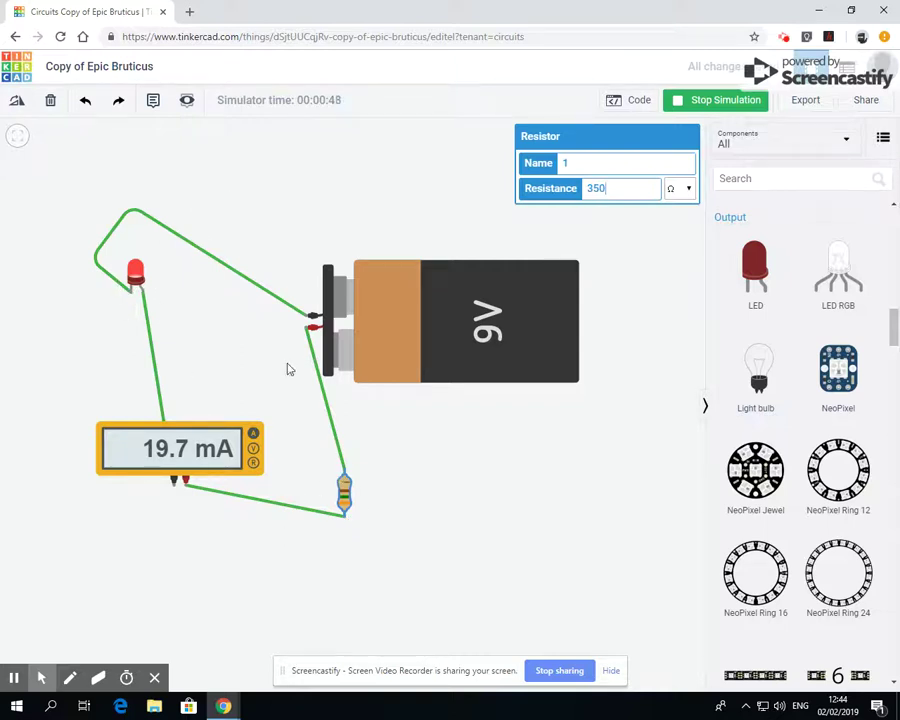
pyautogui.click(254, 450)
pyautogui.click(254, 434)
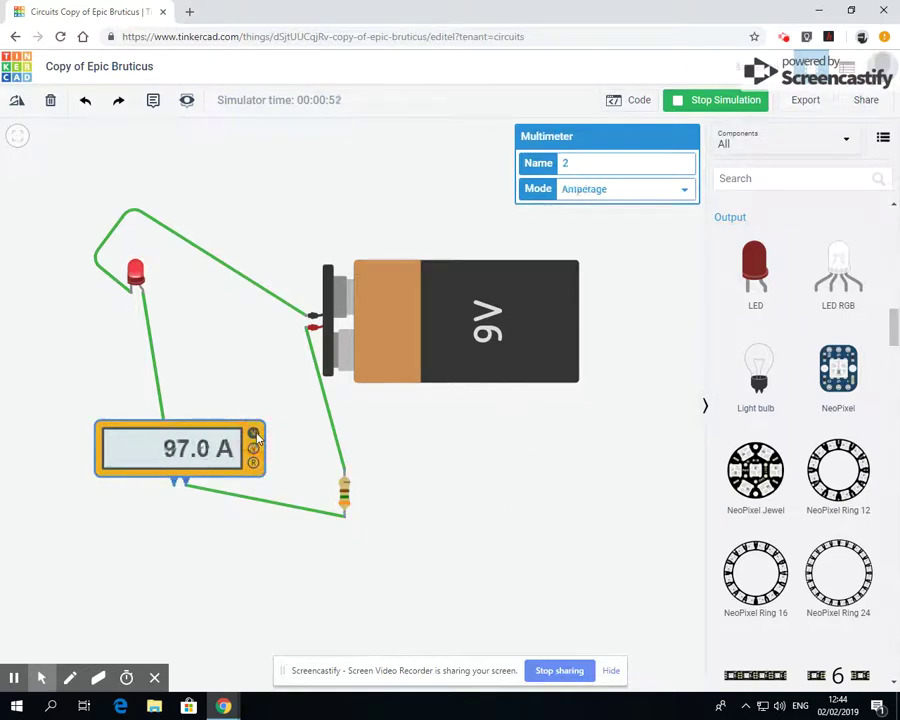